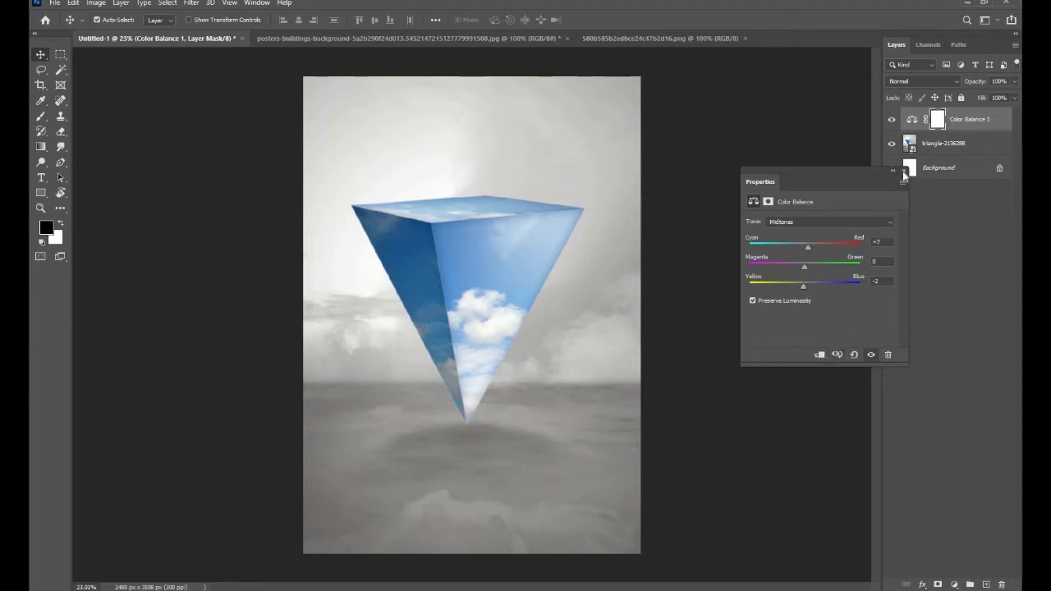
- Add an Exposure adjustment layer with exposure -0.33 and offset -0.0333, and compare the image with and without it
left_click(903, 171)
left_click(953, 584)
left_click(953, 442)
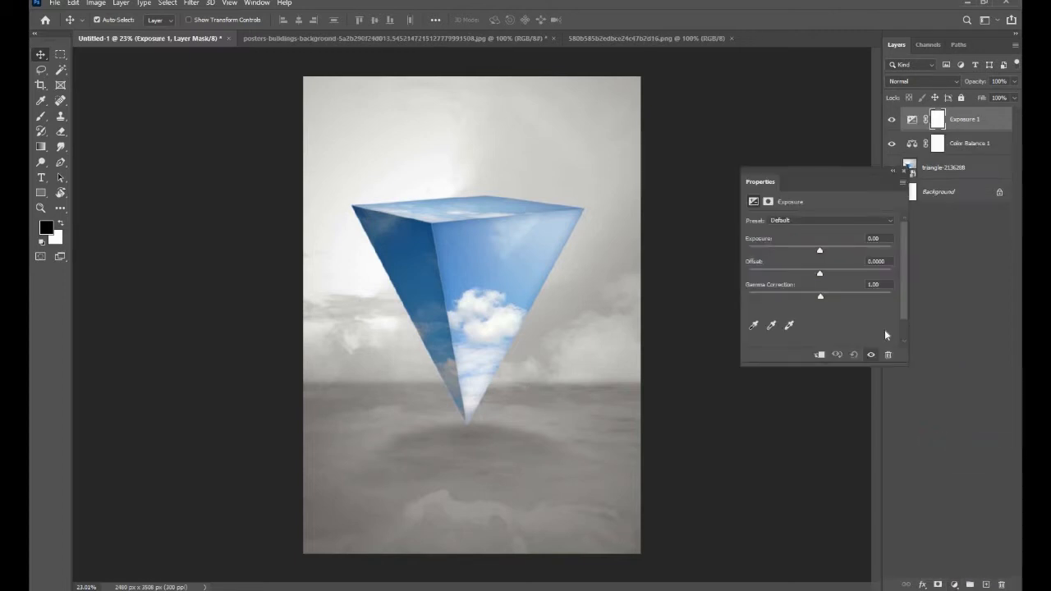
left_click_drag(819, 254, 816, 253)
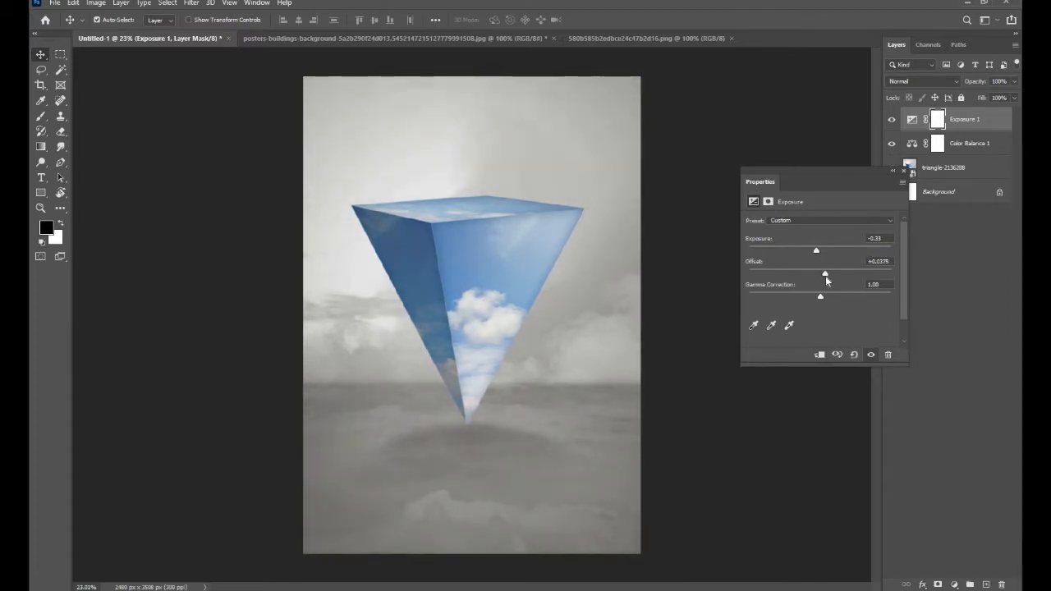
left_click_drag(825, 276, 815, 277)
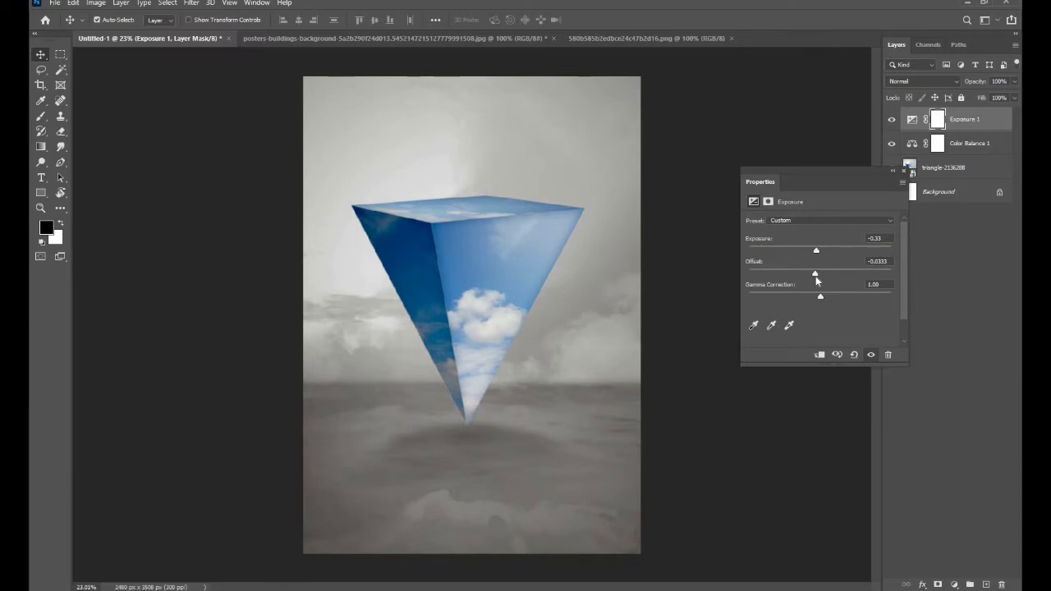
left_click(902, 171)
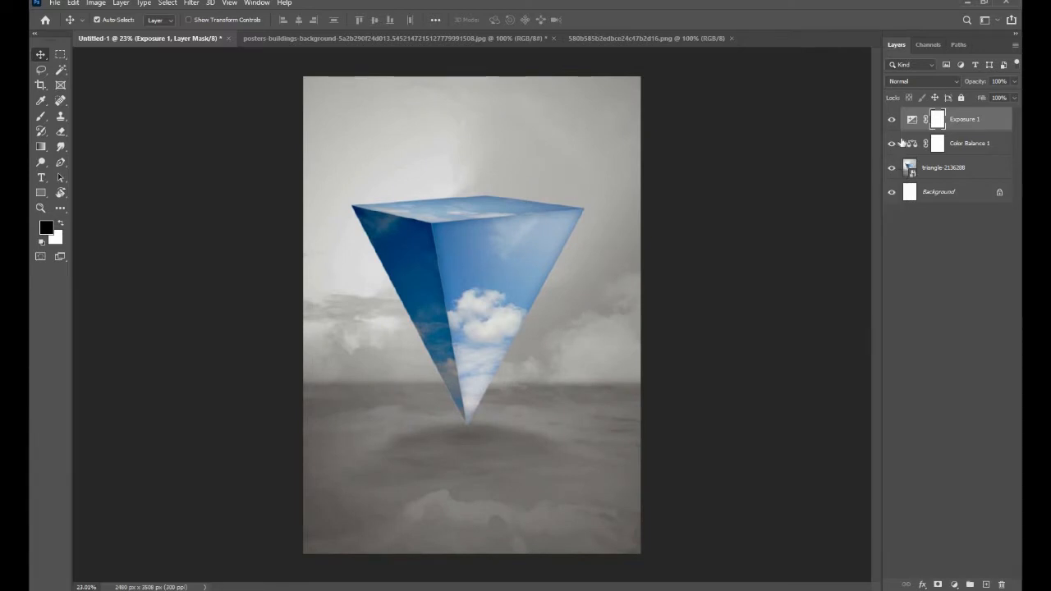
left_click(890, 120)
left_click(890, 121)
- Add a Hue/Saturation adjustment layer with hue +6 and saturation +13
left_click(954, 585)
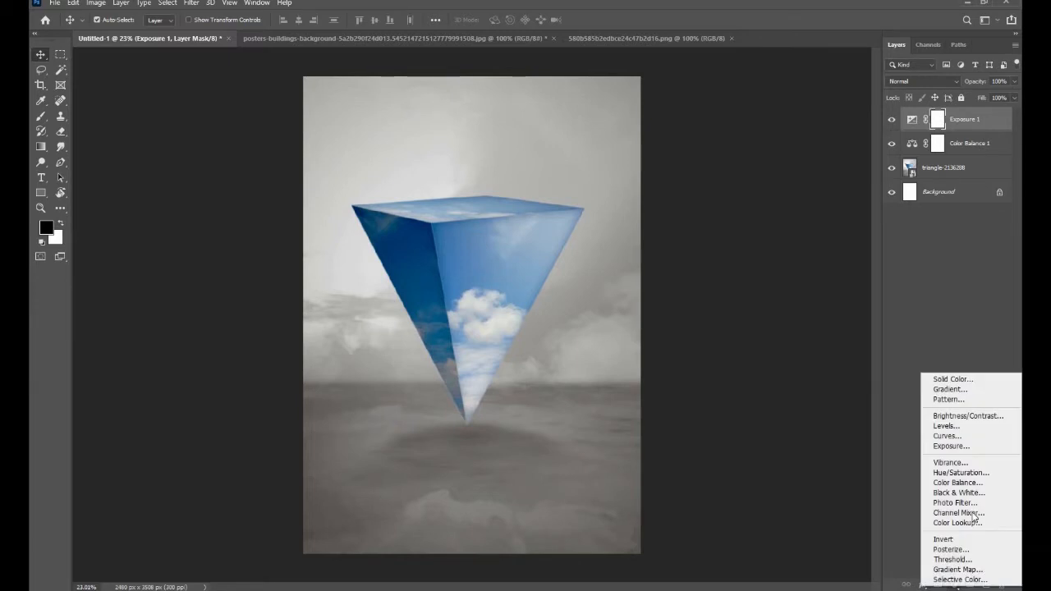
left_click(972, 473)
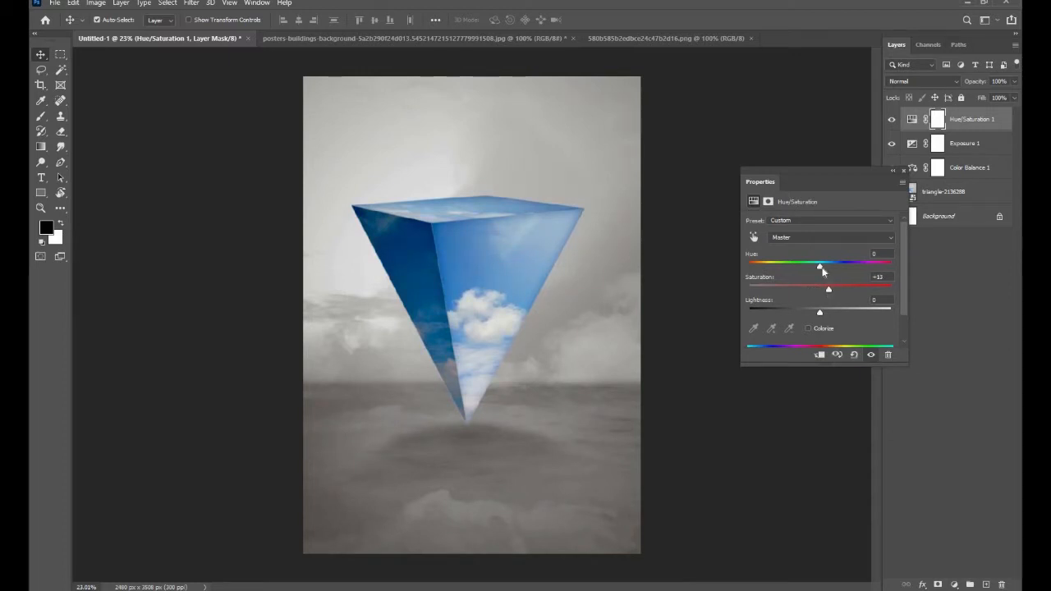
left_click_drag(825, 271, 826, 271)
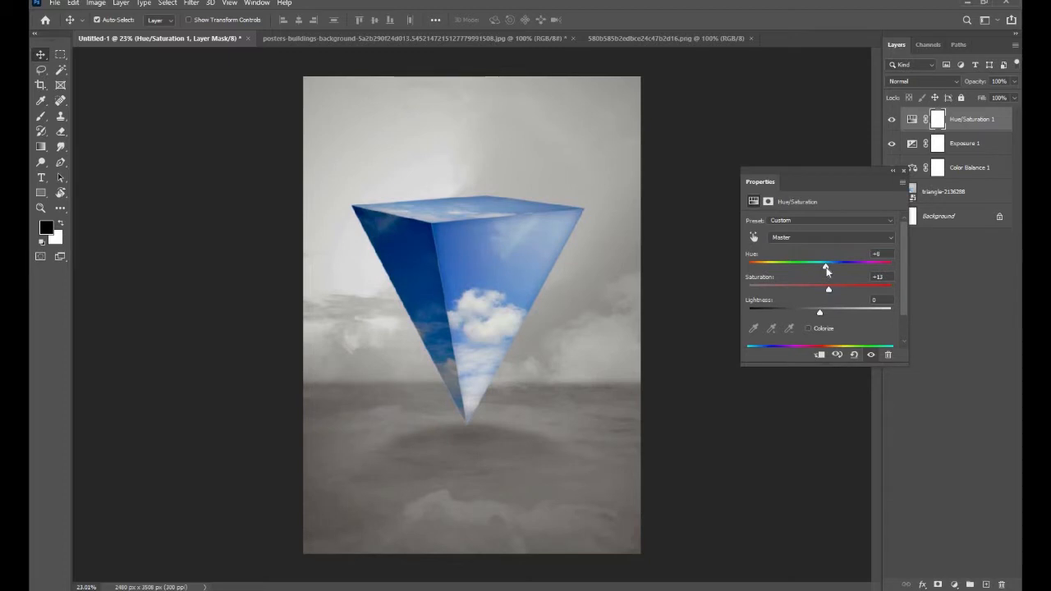
left_click(904, 171)
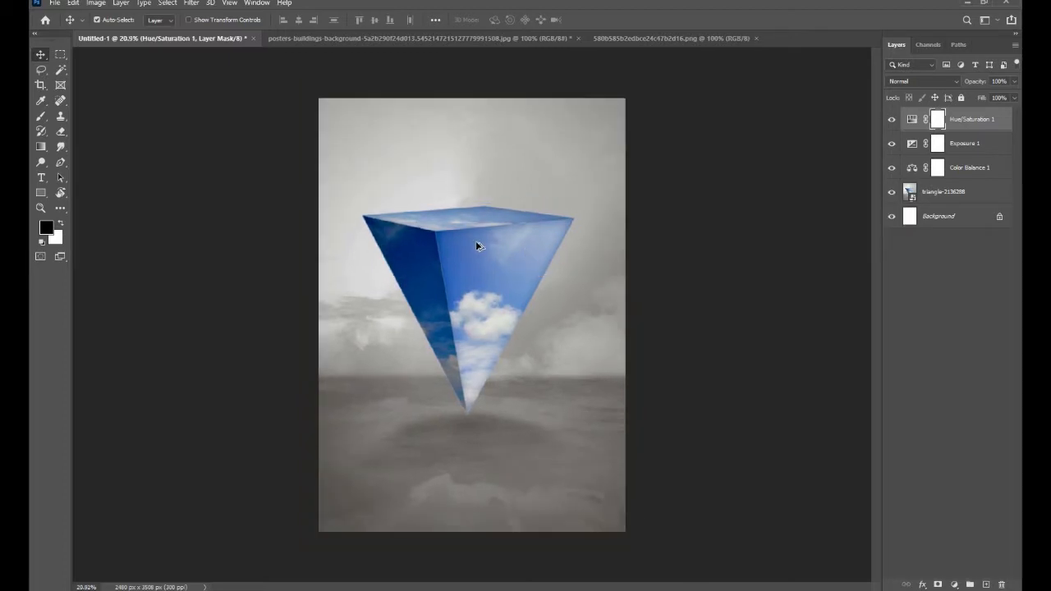
- Bring the cut-out city and meadow from the posters-buildings-background document into Untitled-1 on top of the inverted pyramid
scroll(464, 206, "up", 3)
left_click_drag(481, 249, 489, 267)
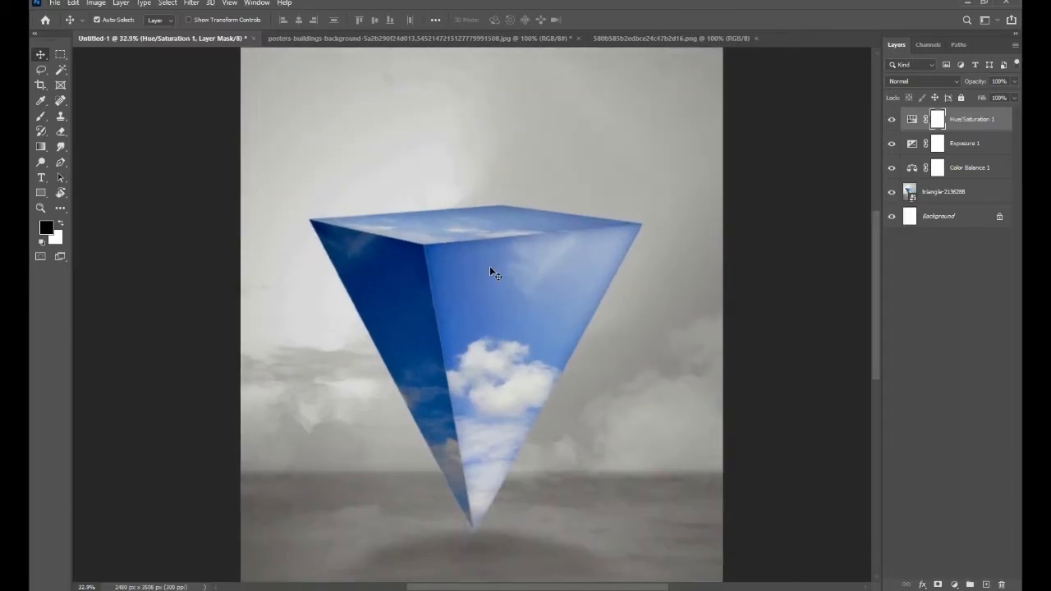
left_click(489, 40)
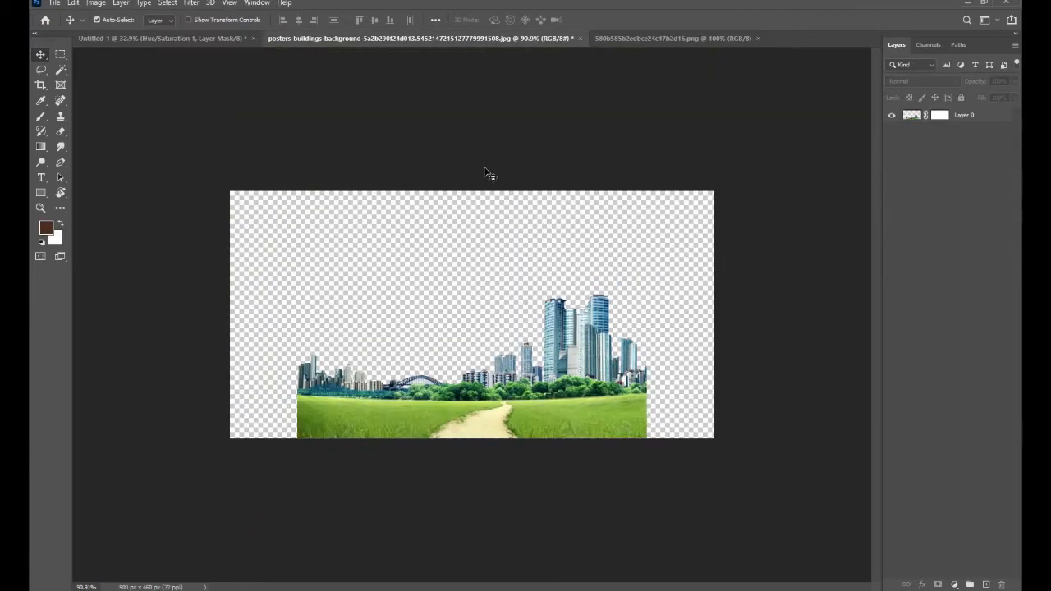
left_click_drag(544, 412, 467, 235)
scroll(472, 296, "down", 1)
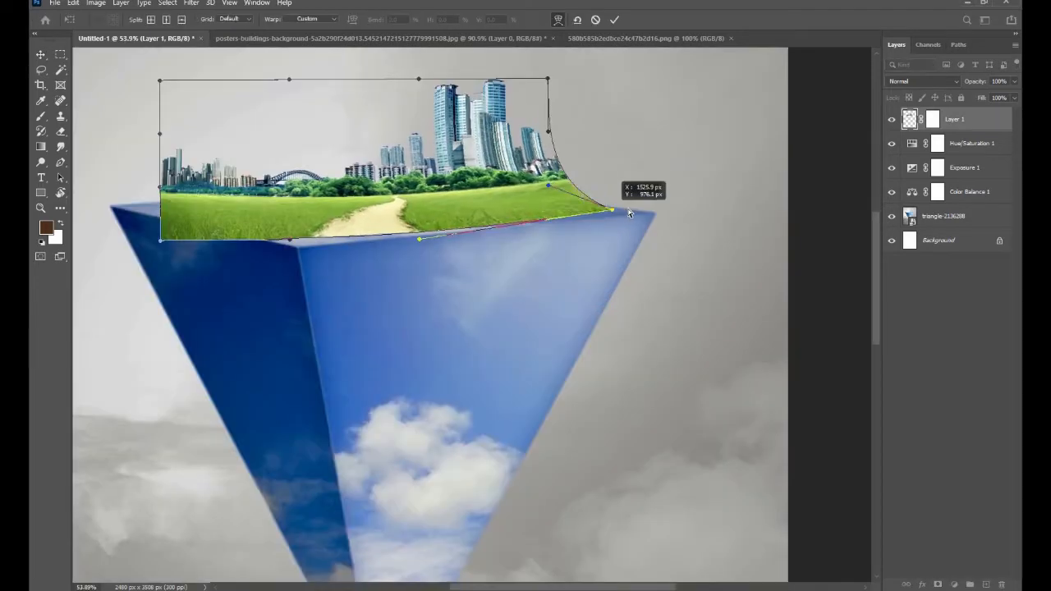
- Enlarge the city layer and warp its lower corners and bottom edge to follow the pyramid's top front edges
left_click_drag(630, 212, 652, 217)
left_click_drag(291, 280, 424, 299)
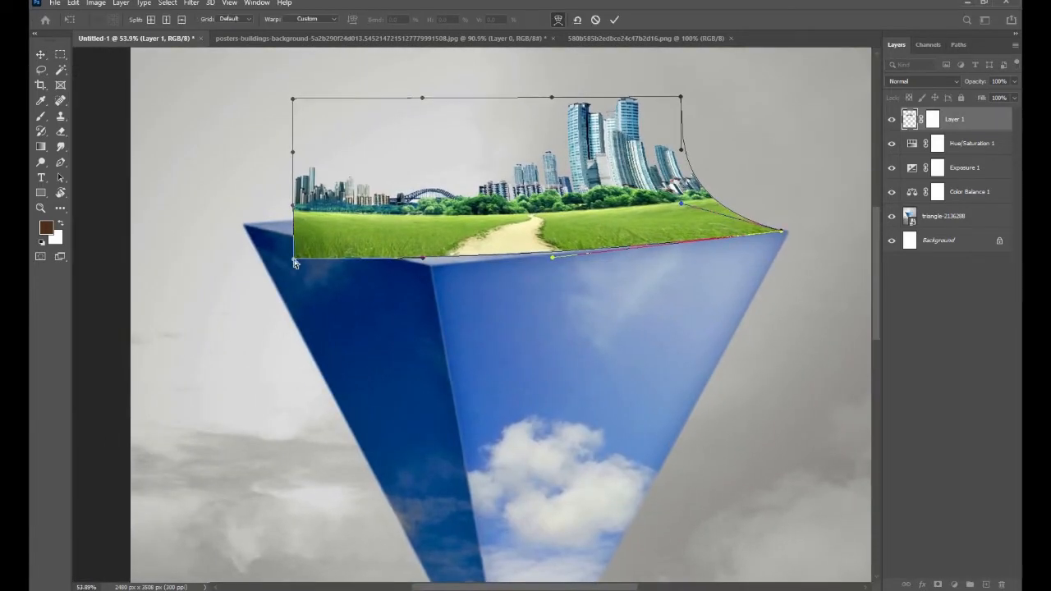
left_click_drag(293, 259, 249, 226)
right_click(426, 202)
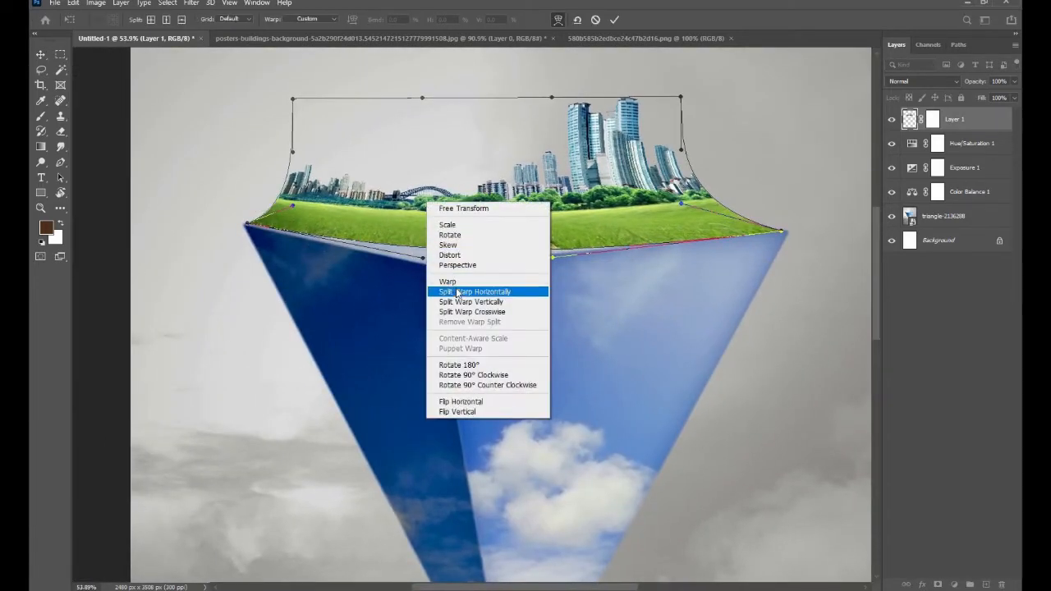
left_click(460, 256)
left_click_drag(516, 257, 396, 280)
right_click(496, 212)
left_click(525, 291)
mouse_move(295, 100)
left_mouse_down()
mouse_move(324, 127)
mouse_move(308, 104)
left_mouse_up()
left_click_drag(682, 99, 682, 91)
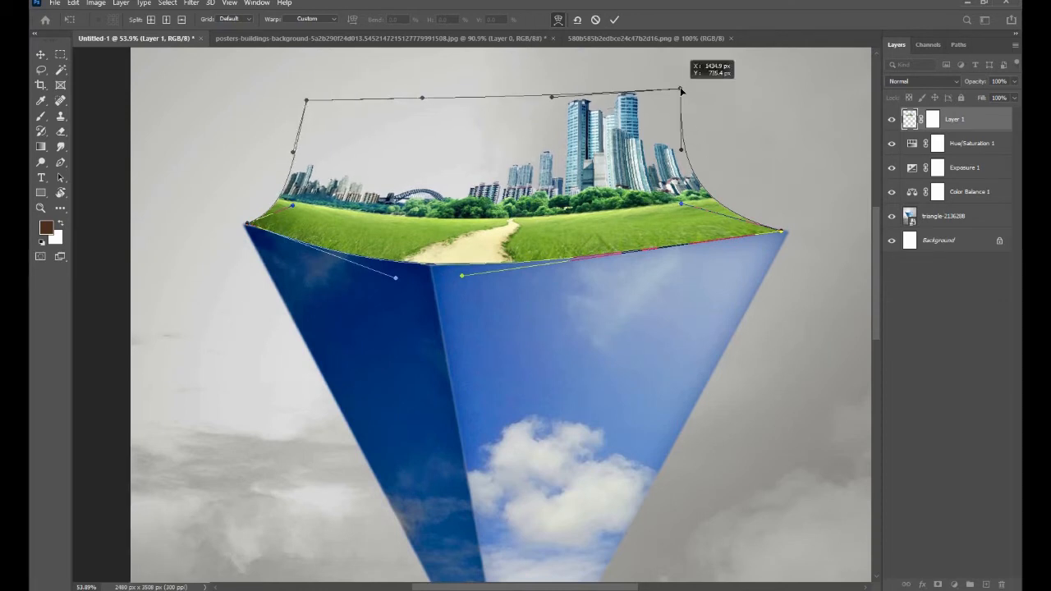
left_click(614, 20)
- Warp the city layer again to fit the meadow's corners and side edges more closely to the pyramid's upper corners
left_click(646, 259, "ctrl")
scroll(645, 259, "down", 5)
scroll(661, 262, "up", 4)
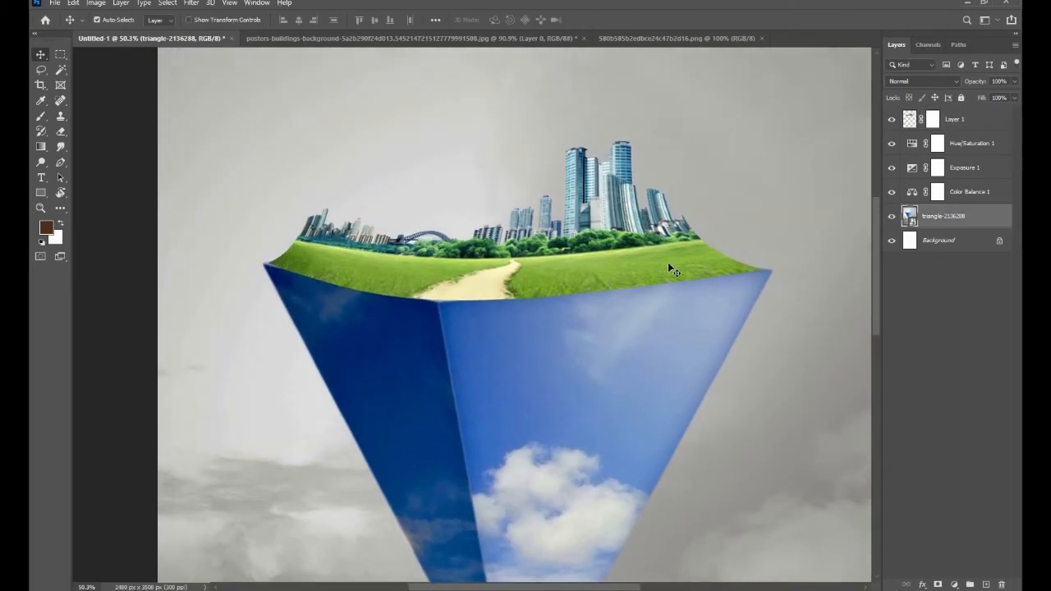
left_click(664, 262, "ctrl")
key("ctrl+t")
right_click(682, 259)
left_click(709, 339)
scroll(756, 272, "up", 10)
left_click_drag(781, 359, 815, 360)
scroll(537, 224, "down", 5)
left_click_drag(429, 159, 408, 183)
scroll(572, 306, "left", 10)
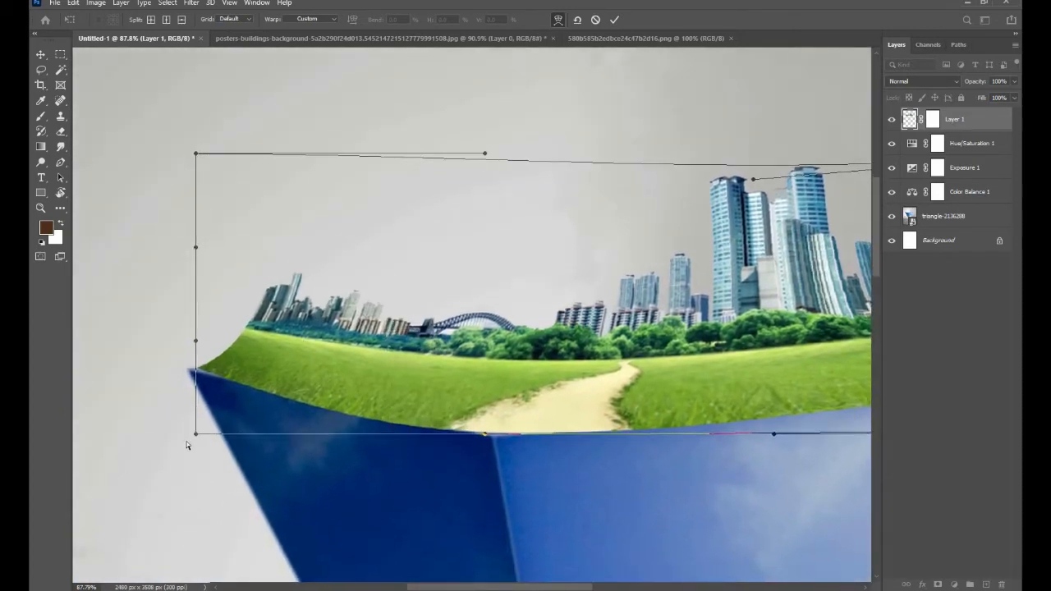
left_click_drag(192, 433, 187, 439)
left_click_drag(195, 154, 200, 164)
key("Return")
scroll(530, 262, "down", 6)
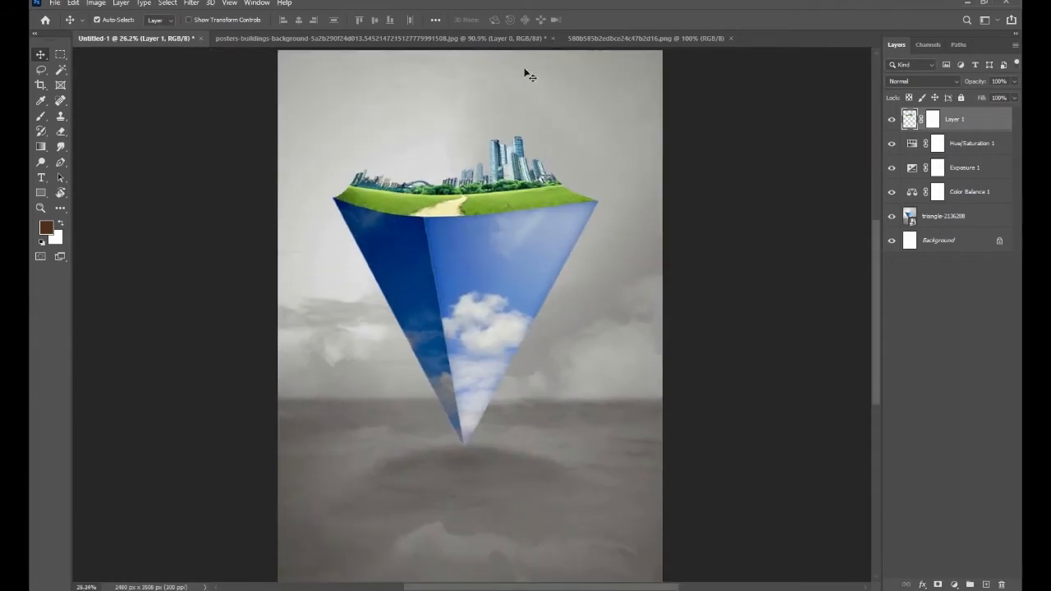
- Apply the Camera Raw Filter to the city layer with temperature -7, contrast +45, blacks -9 and clarity +42
left_click(199, 5)
left_click(246, 72)
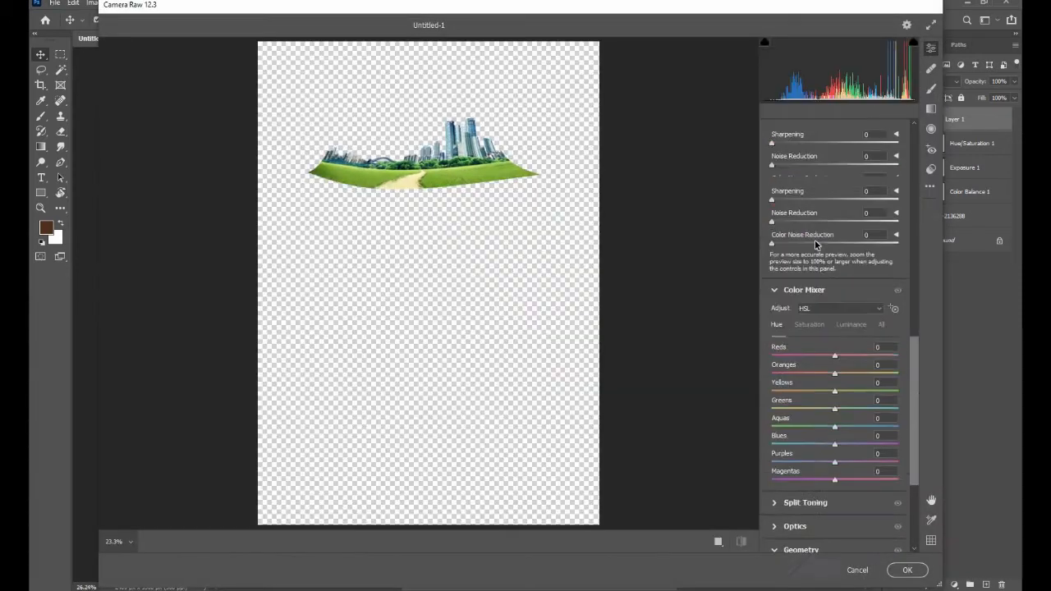
scroll(815, 245, "up", 8)
left_click_drag(833, 224, 830, 225)
left_click_drag(835, 290, 865, 292)
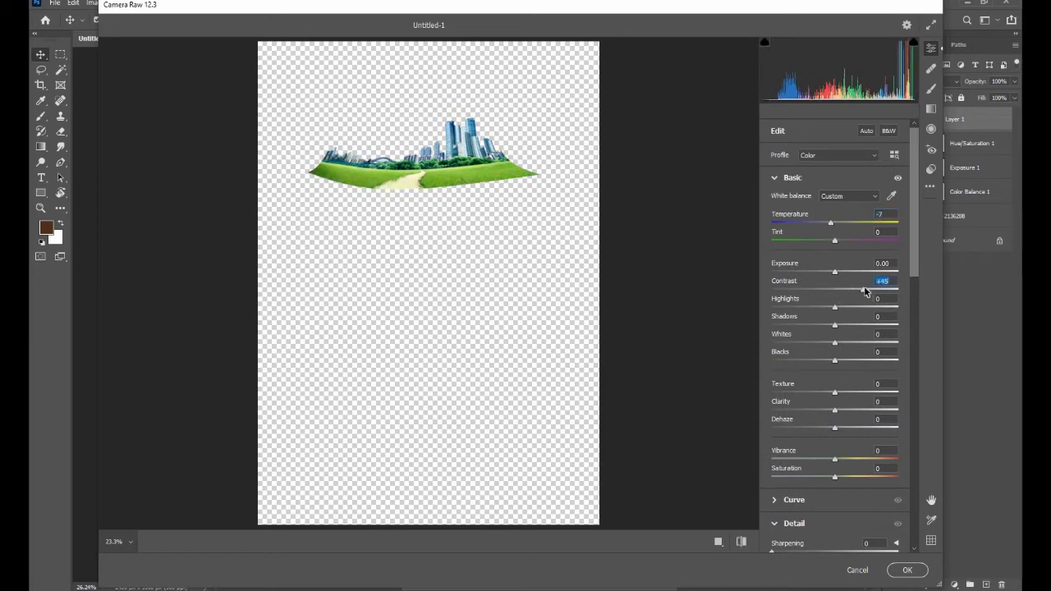
left_click_drag(834, 359, 863, 357)
scroll(829, 361, "down", 2)
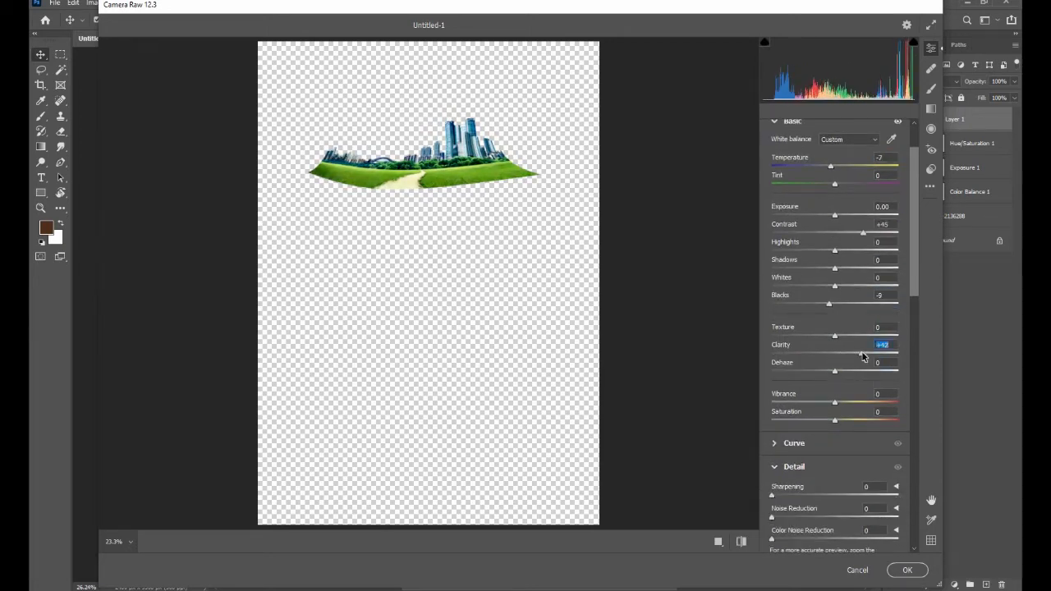
scroll(859, 356, "down", 10)
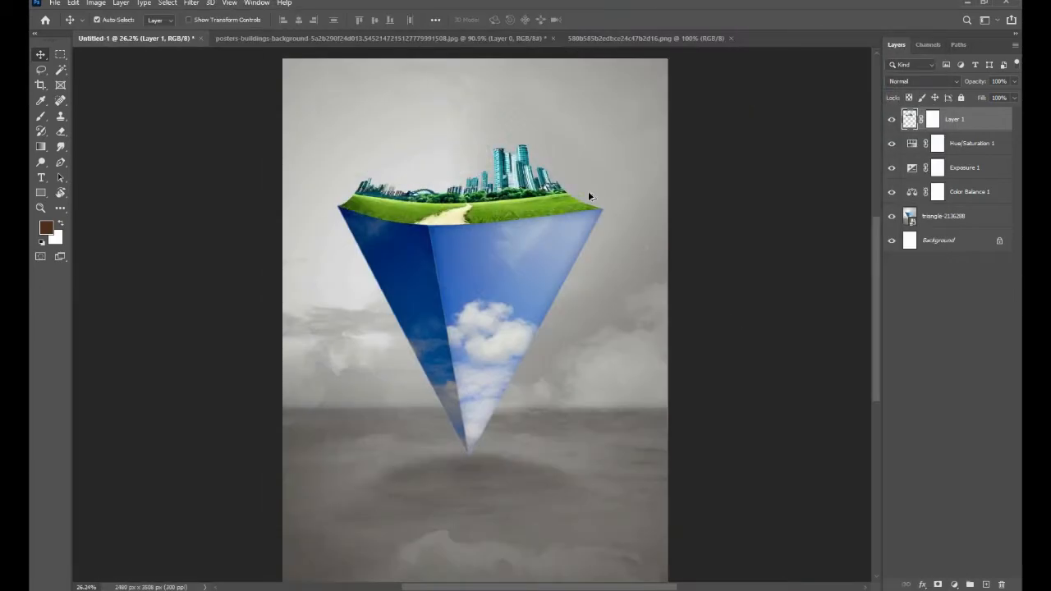
- Warp the meadow's right tip slightly outward to meet the pyramid's right corner
scroll(590, 205, "up", 8)
right_click(576, 210)
left_click(542, 216)
key("ctrl+t")
right_click(543, 217)
left_click(568, 291)
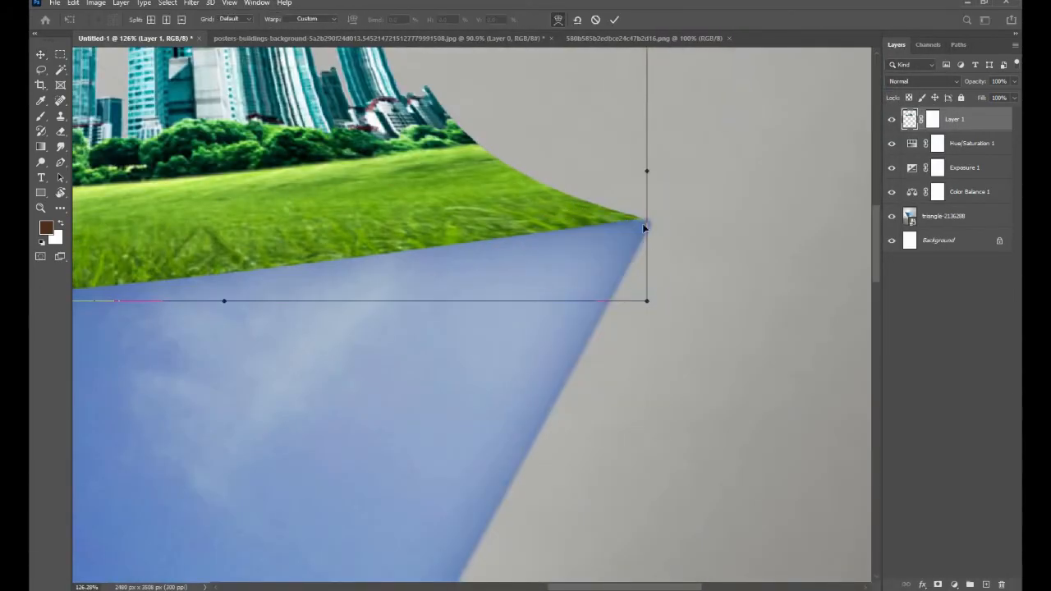
left_click_drag(650, 300, 655, 297)
left_click(614, 19)
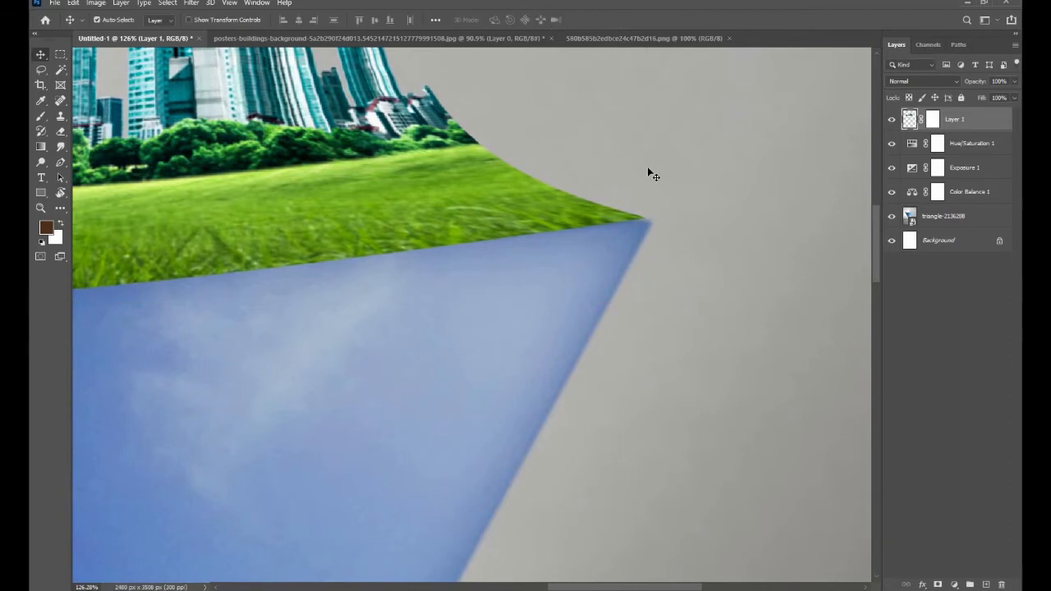
scroll(647, 168, "down", 5)
scroll(540, 207, "down", 3)
scroll(501, 209, "up", 1)
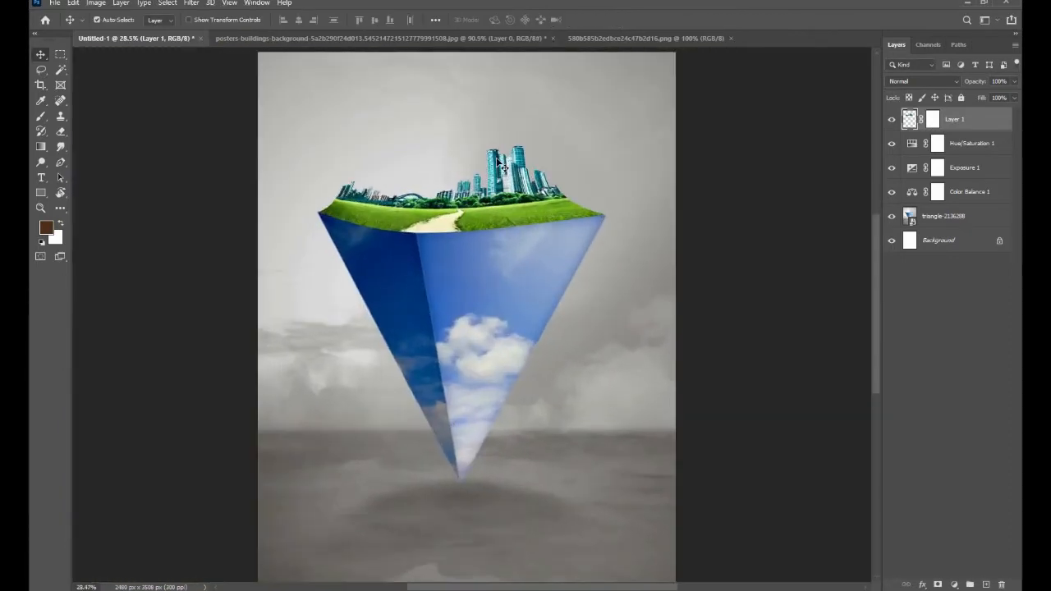
scroll(493, 212, "down", 1)
- Apply the Camera Raw Filter to the city layer again with blacks +64, whites -23 and a slightly warmer temperature
left_click(191, 3)
left_click(228, 73)
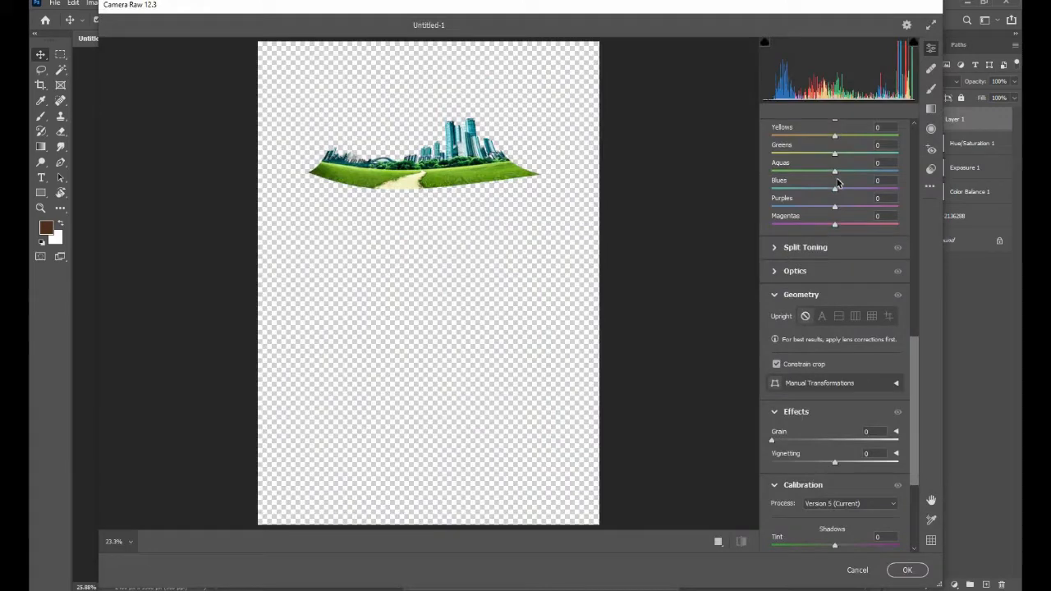
scroll(837, 182, "up", 10)
left_click_drag(835, 274, 844, 274)
double_click(844, 274)
mouse_move(834, 361)
left_mouse_down()
mouse_move(901, 364)
mouse_move(821, 346)
left_mouse_up()
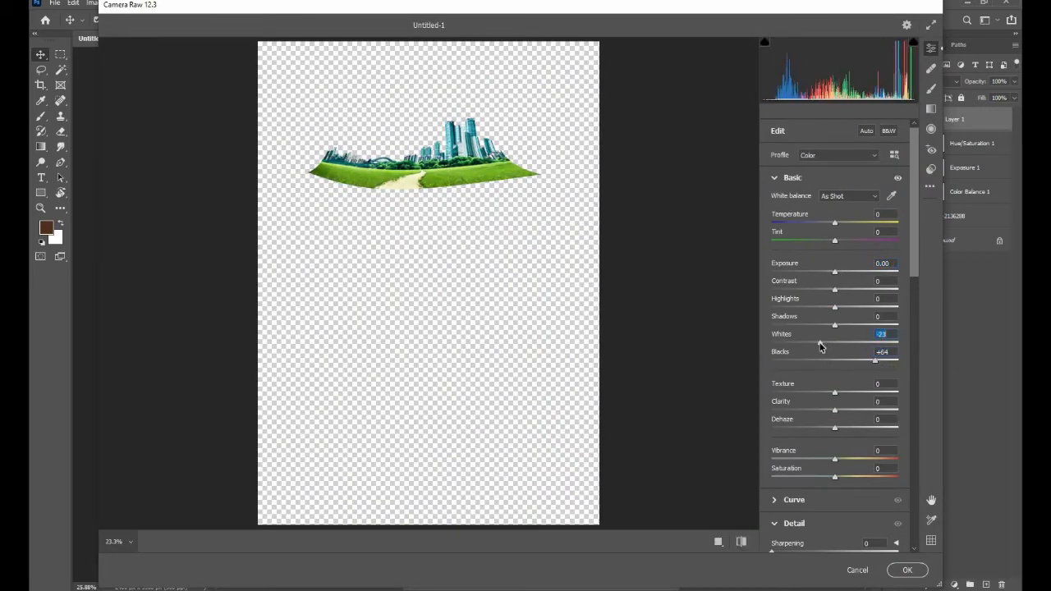
scroll(839, 311, "down", 1)
scroll(842, 297, "up", 1)
left_click_drag(835, 223, 838, 223)
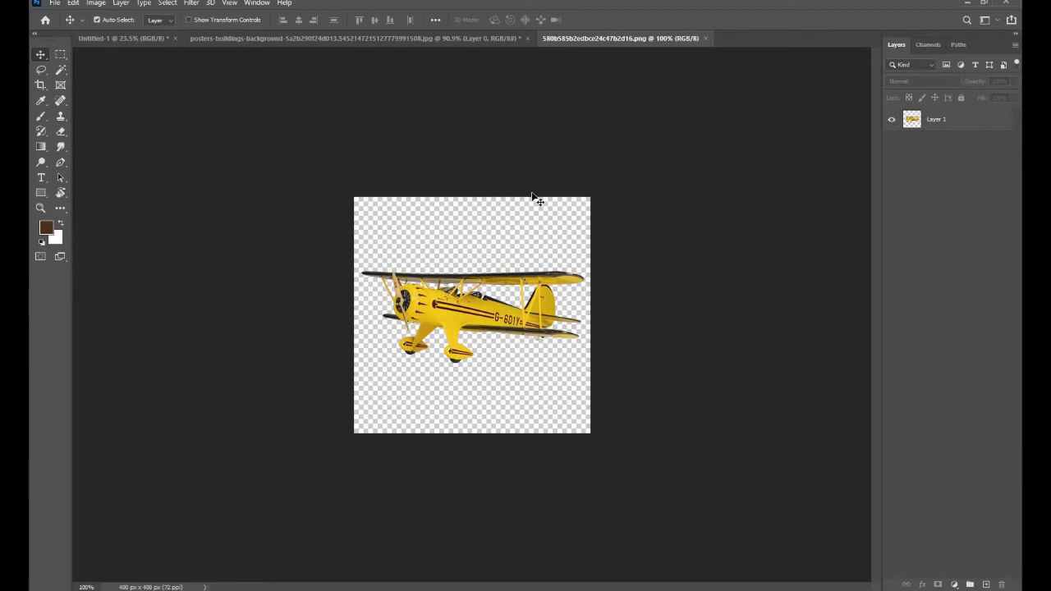
- Open the png-tree-png-10209 image from the zombies folder in File Explorer as a separate Photoshop document
left_click(131, 38)
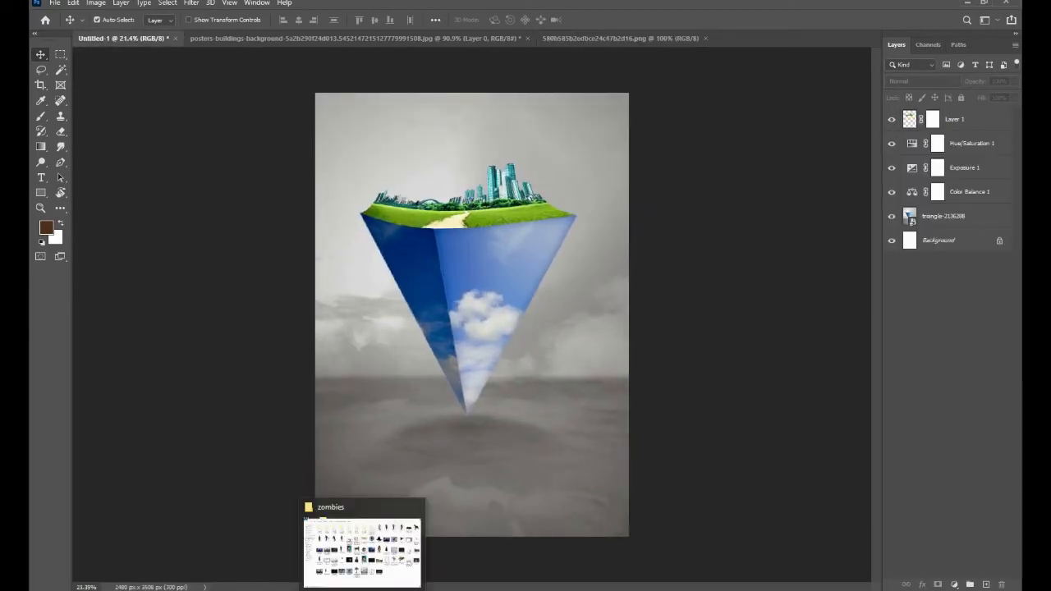
left_click(369, 551)
left_click_drag(855, 365, 566, 193)
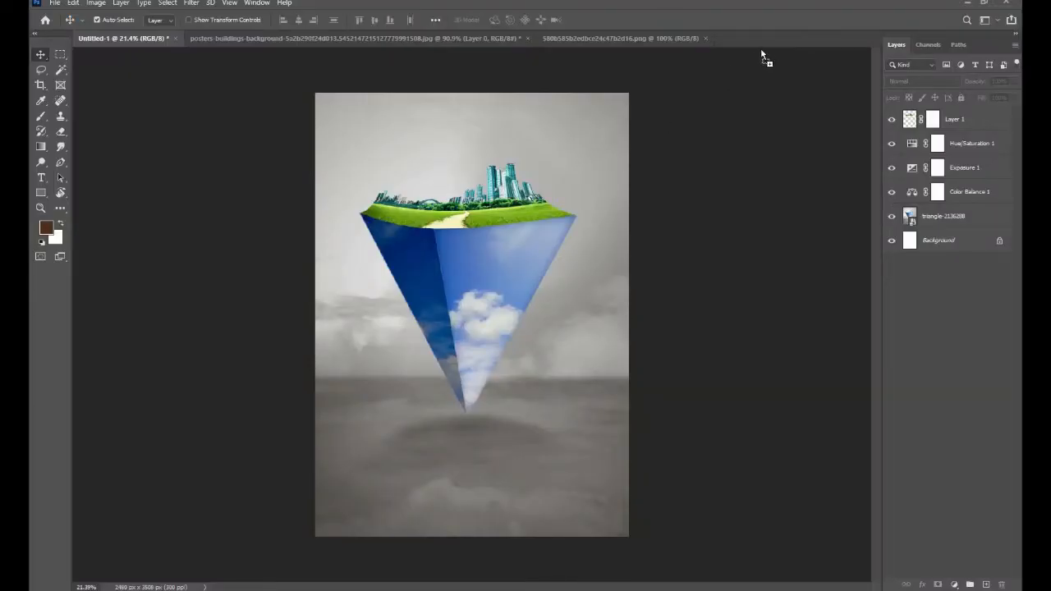
left_click_drag(770, 45, 771, 41)
- Try to move the tree from its own document into the Untitled-1 composition
left_click_drag(392, 199, 265, 122)
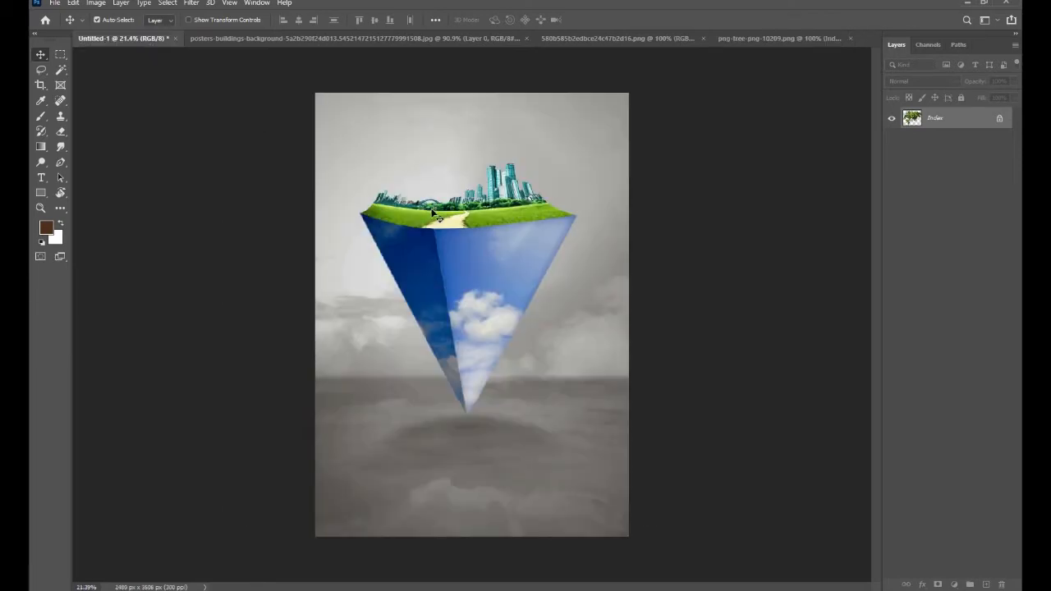
left_click_drag(435, 215, 443, 203)
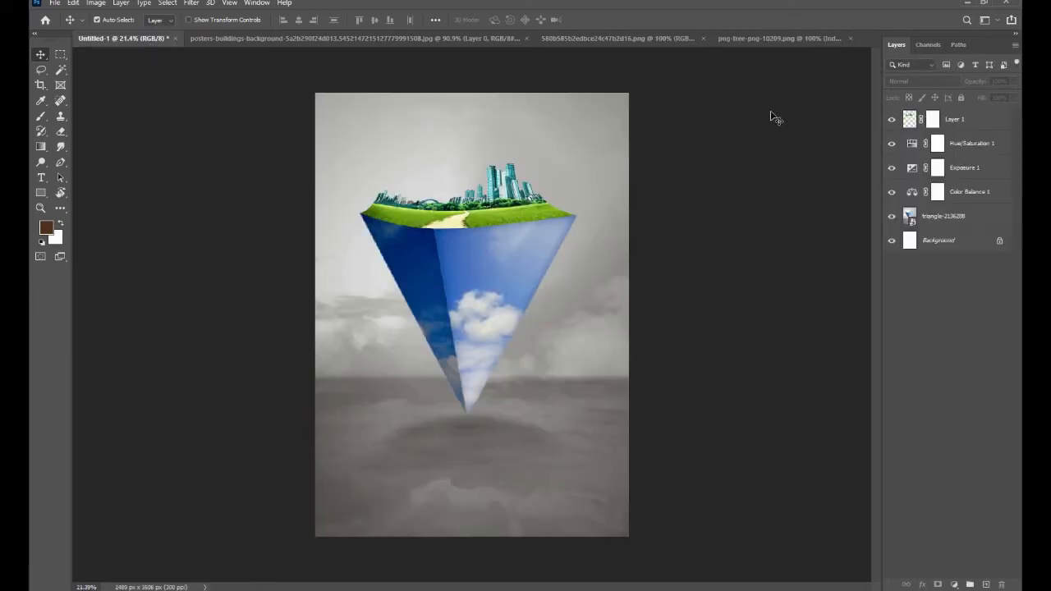
left_click(749, 41)
left_click_drag(611, 363, 341, 161)
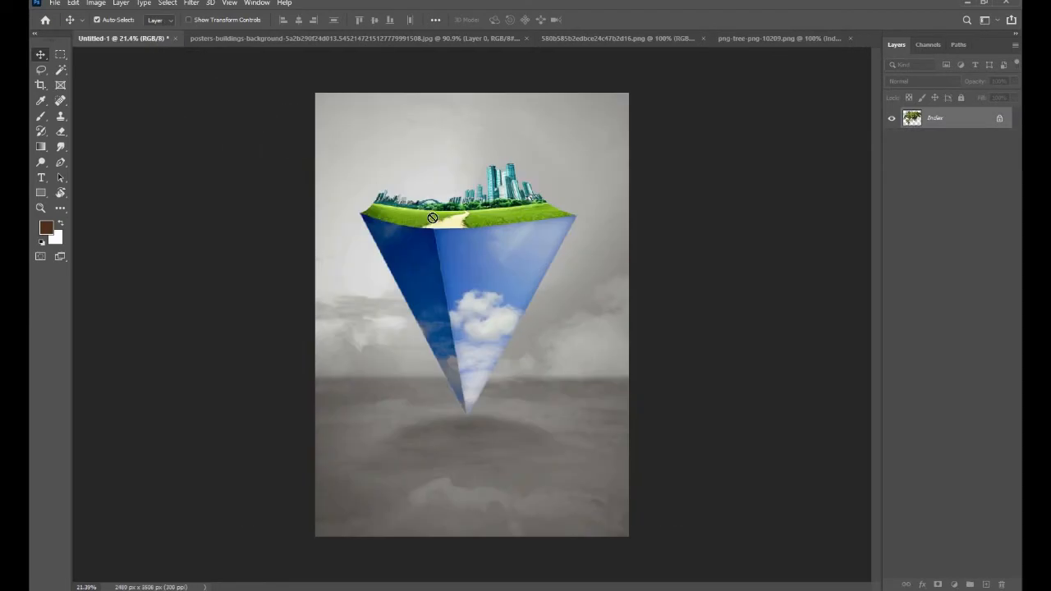
left_click_drag(439, 223, 440, 225)
- Place the png-tree-png-10209 image from the zombies folder in File Explorer directly into the Untitled-1 composition
key("alt+Tab")
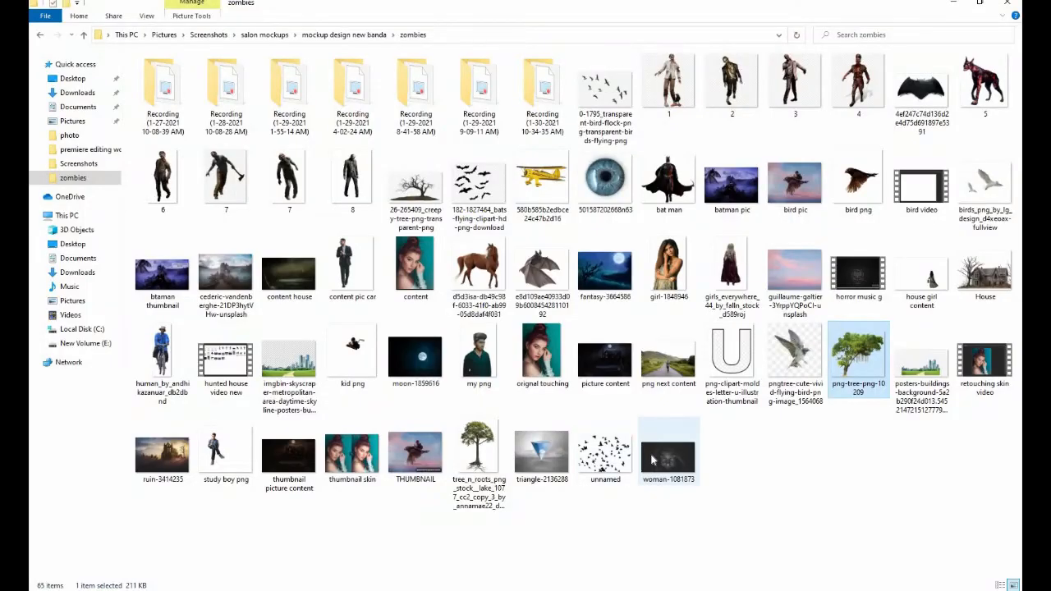
left_click_drag(844, 362, 402, 358)
left_click_drag(633, 180, 520, 270)
scroll(448, 249, "up", 3)
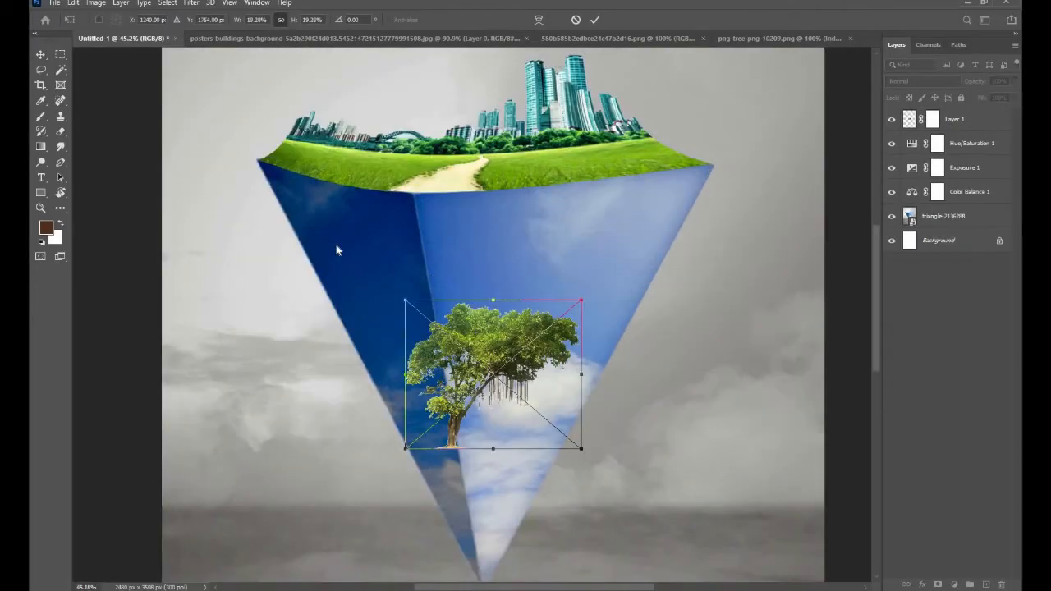
key("alt+space")
left_click_drag(344, 287, 367, 391)
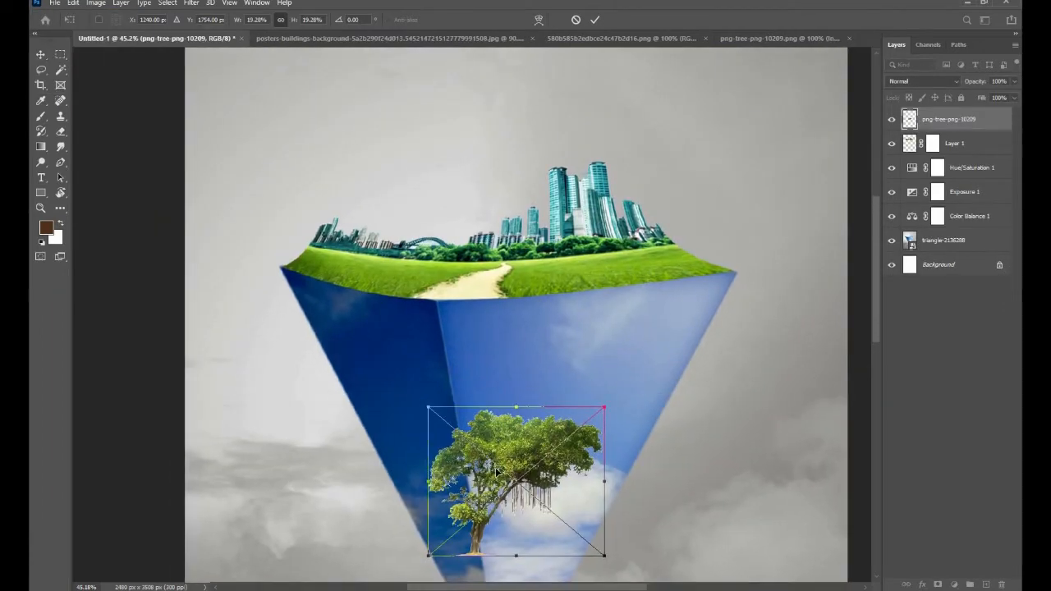
- Scale the placed tree down and position it on the grass left of the path, in front of the bridge
left_click_drag(506, 484, 439, 240)
scroll(439, 240, "up", 3)
left_click_drag(624, 94, 564, 145)
left_click_drag(567, 153, 616, 275)
scroll(481, 343, "up", 2)
left_click_drag(562, 304, 547, 286)
scroll(547, 286, "up", 2)
mouse_move(571, 255)
left_mouse_down()
mouse_move(617, 230)
mouse_move(576, 267)
left_mouse_up()
left_click_drag(649, 221, 618, 246)
left_click_drag(527, 290, 510, 303)
scroll(511, 303, "down", 2)
left_click_drag(603, 318, 426, 346)
left_click_drag(389, 296, 396, 290)
left_click_drag(334, 322, 345, 310)
left_click_drag(405, 280, 396, 287)
mouse_move(342, 312)
left_mouse_down()
mouse_move(329, 299)
mouse_move(330, 309)
left_mouse_up()
left_click(597, 20)
scroll(537, 252, "down", 3)
scroll(417, 303, "up", 8)
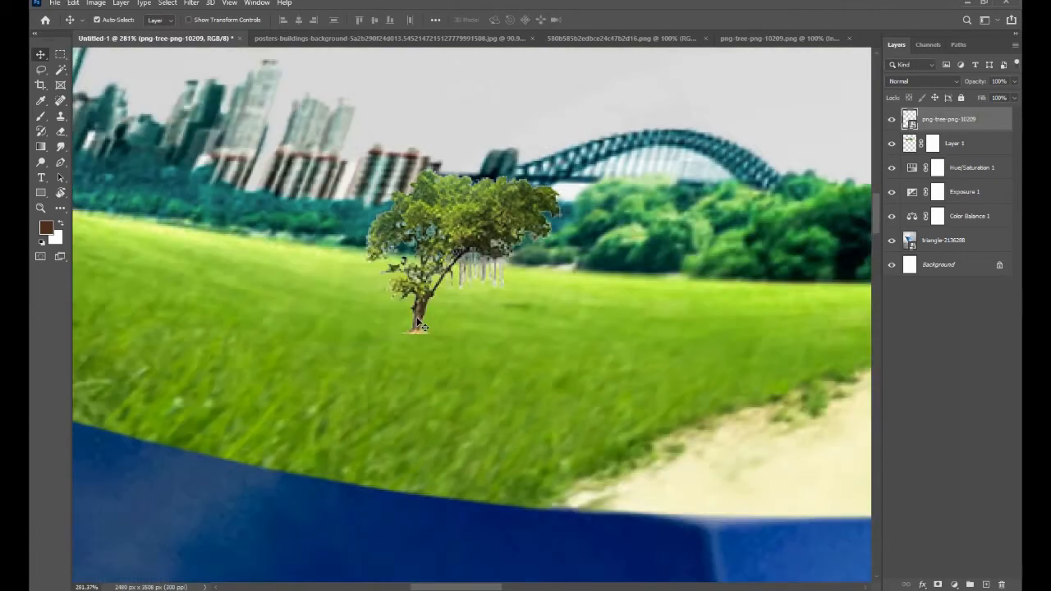
- Add a new layer above the placed tree and sample the brush colour from the surrounding grass
scroll(366, 352, "up", 1)
left_click(985, 585)
left_click(40, 116)
left_click(46, 227)
left_click(519, 350)
left_click(977, 125)
left_click(40, 56)
- On another new layer, paint a soft black shadow beneath the tree with an enlarged brush and set the layer's opacity to 70%
left_click(985, 585)
left_click(40, 116)
left_click(46, 227)
left_click(712, 281)
left_click(974, 125)
key("bracketright")
key("bracketright")
key("bracketright")
key("bracketright")
key("bracketright")
key("bracketright")
key("bracketright")
left_click(428, 354)
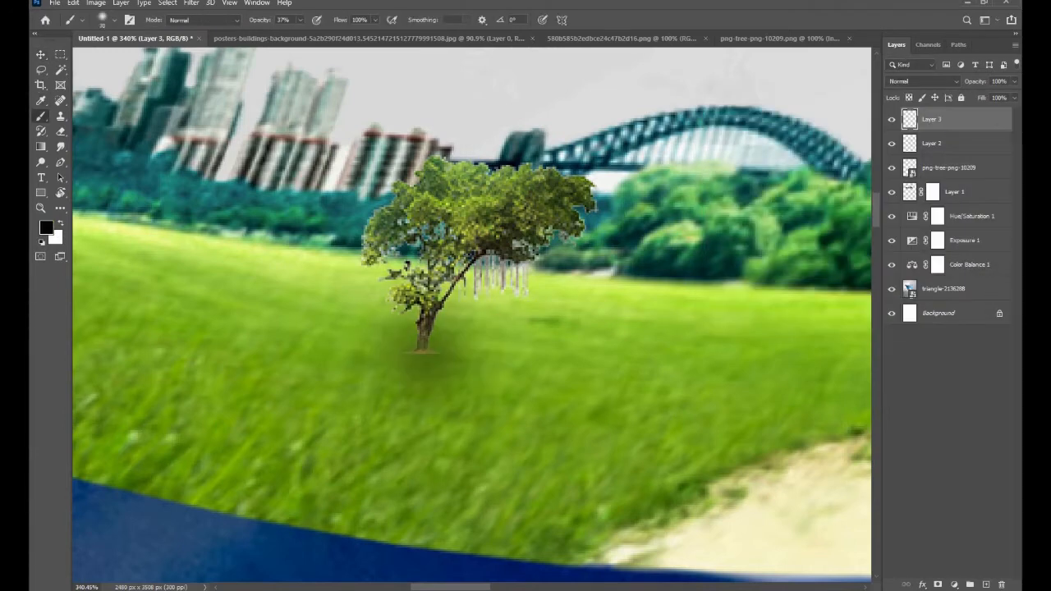
left_click(474, 353)
scroll(993, 85, "down", 7)
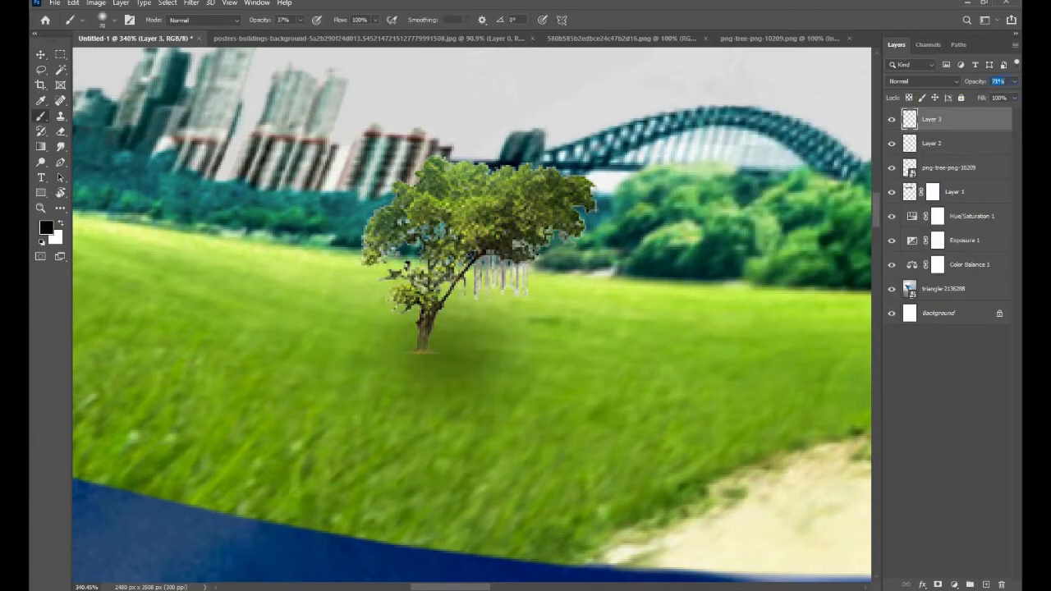
left_click(39, 56)
- Erase the ends of the leftover brown ground strip at the trunk base on the png-tree-png-10209 layer
scroll(409, 425, "up", 5)
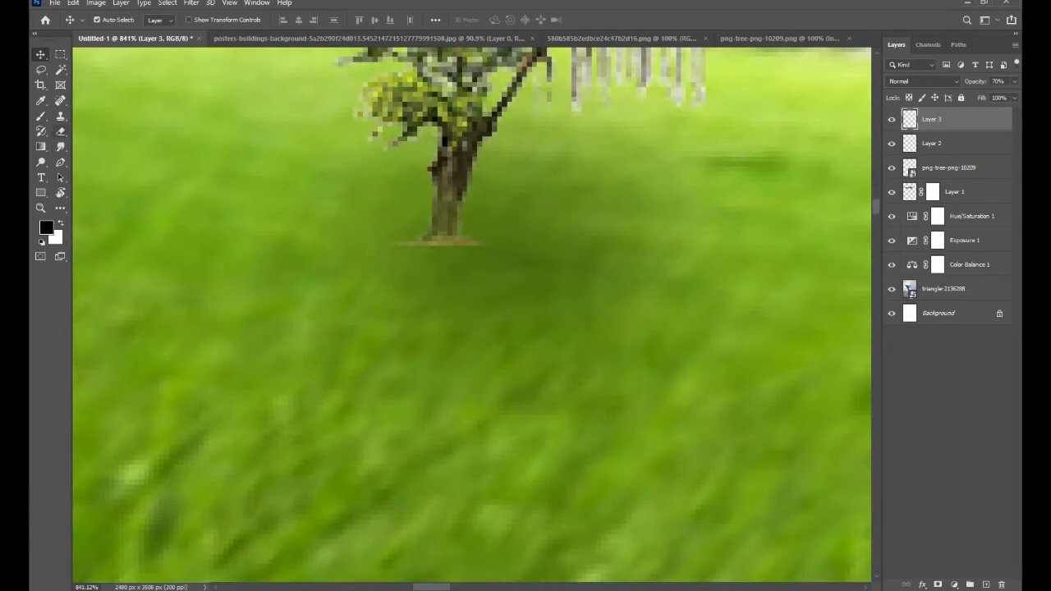
key("e")
key("ctrl+z")
left_click(948, 174)
left_click(506, 253)
left_click(502, 246)
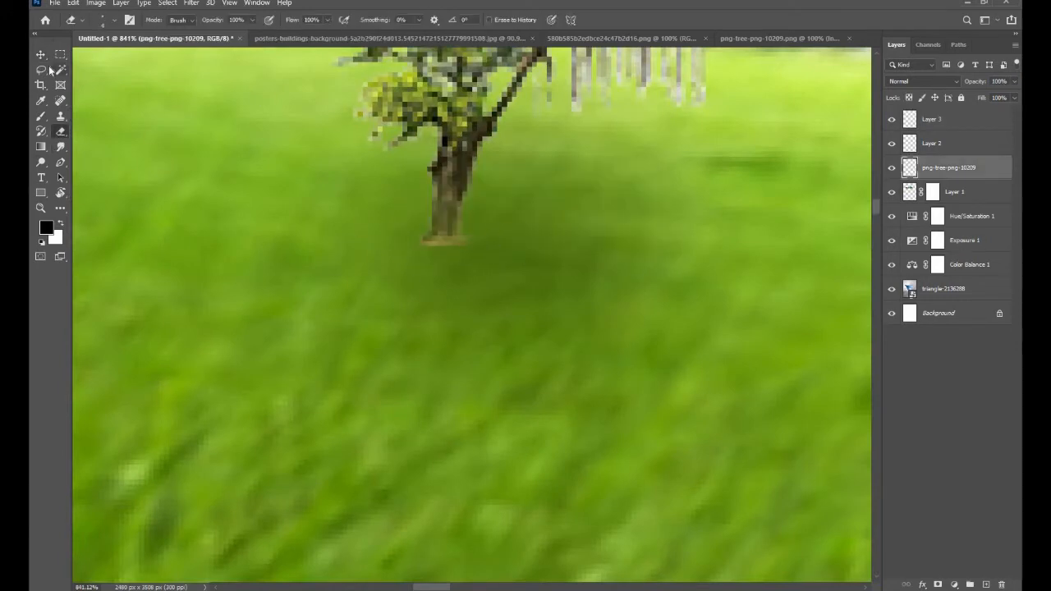
left_click(41, 56)
- Try to darken the trunk base with extra black brush dabs on Layer 2 and Layer 3, undoing each one
scroll(498, 235, "down", 3)
key("b")
left_click(933, 146)
left_click(496, 200)
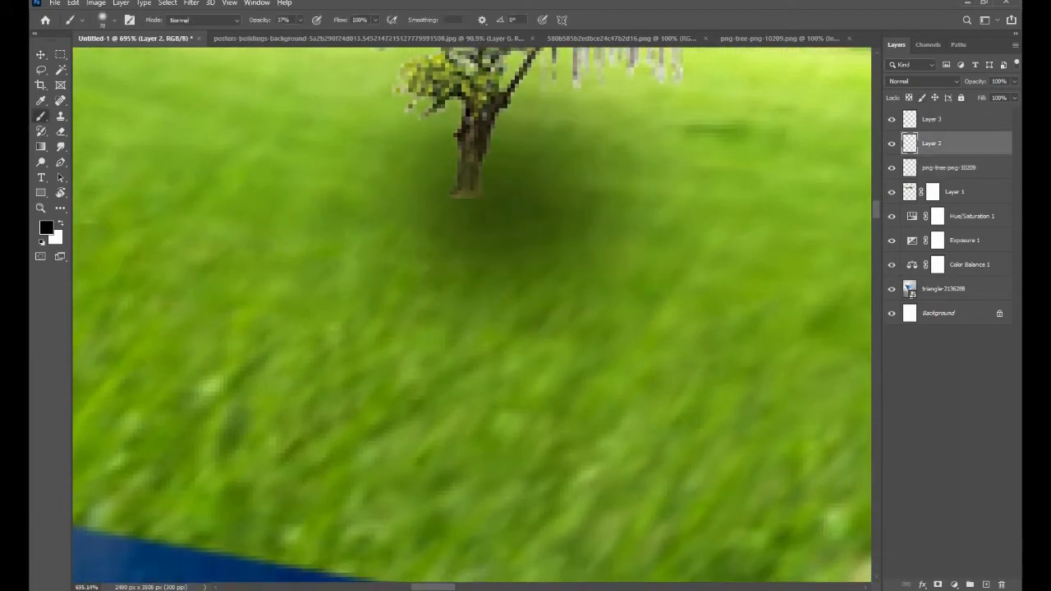
key("ctrl+z")
left_click(931, 121)
left_click(461, 195)
key("ctrl+z")
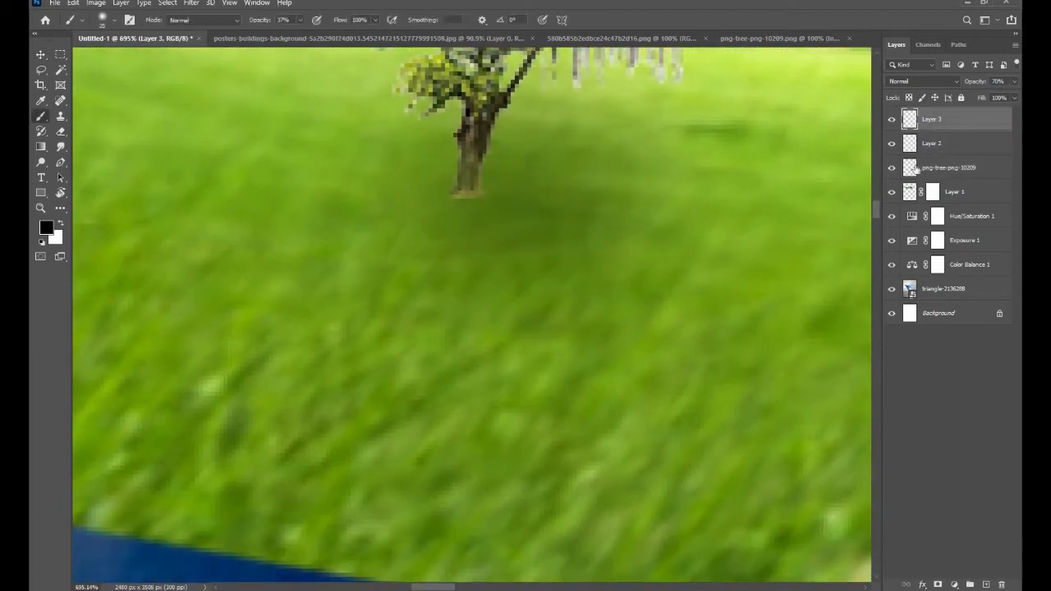
left_click(937, 146)
key("bracketright")
left_click(480, 197)
key("ctrl+z")
- Deepen the shadow around the tree's trunk base with a soft black brush dab on Layer 3
left_click(935, 121)
left_click(453, 194)
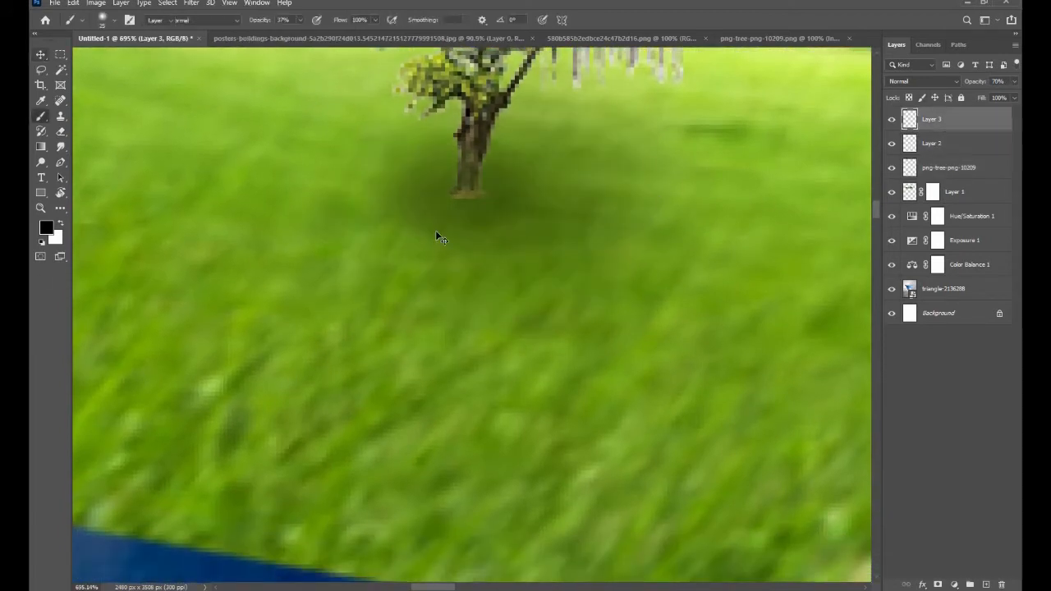
key("v")
scroll(478, 239, "down", 15)
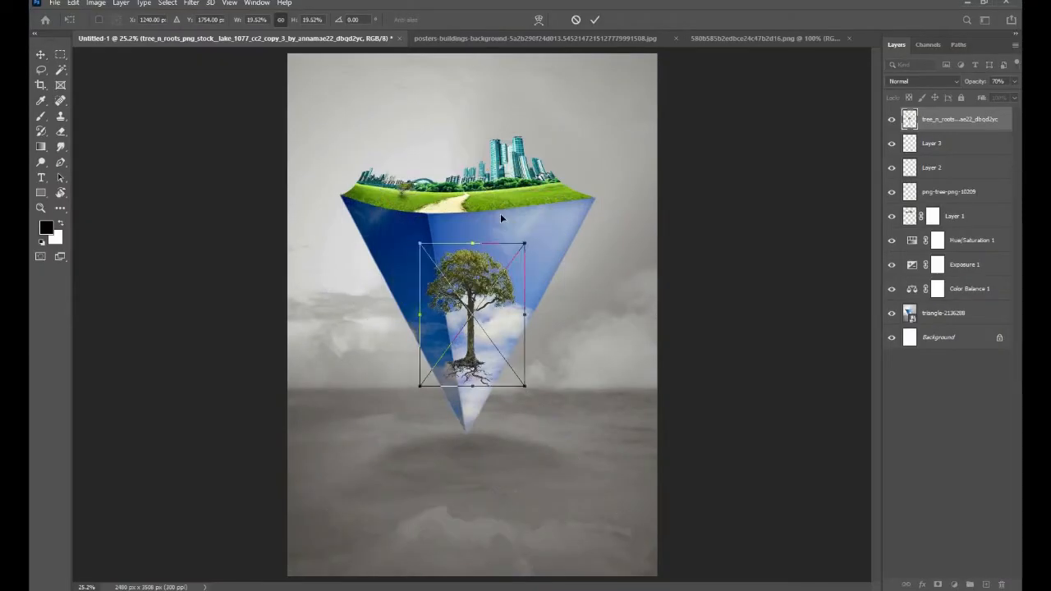
- Place the tree_n_roots image, scale it down and position it on the grass right of the path
scroll(500, 213, "up", 5)
left_click_drag(390, 321, 373, 408)
left_click_drag(614, 128, 555, 210)
left_click_drag(485, 261, 473, 412)
left_click_drag(473, 412, 551, 277)
left_click_drag(608, 240, 583, 279)
scroll(560, 327, "up", 4)
left_click_drag(603, 242, 553, 308)
left_click_drag(549, 354, 576, 398)
key("Return")
- Sample the grass green and paint over the exposed roots of the tree right of the path to fade them into the grass
scroll(556, 396, "up", 8)
key("e")
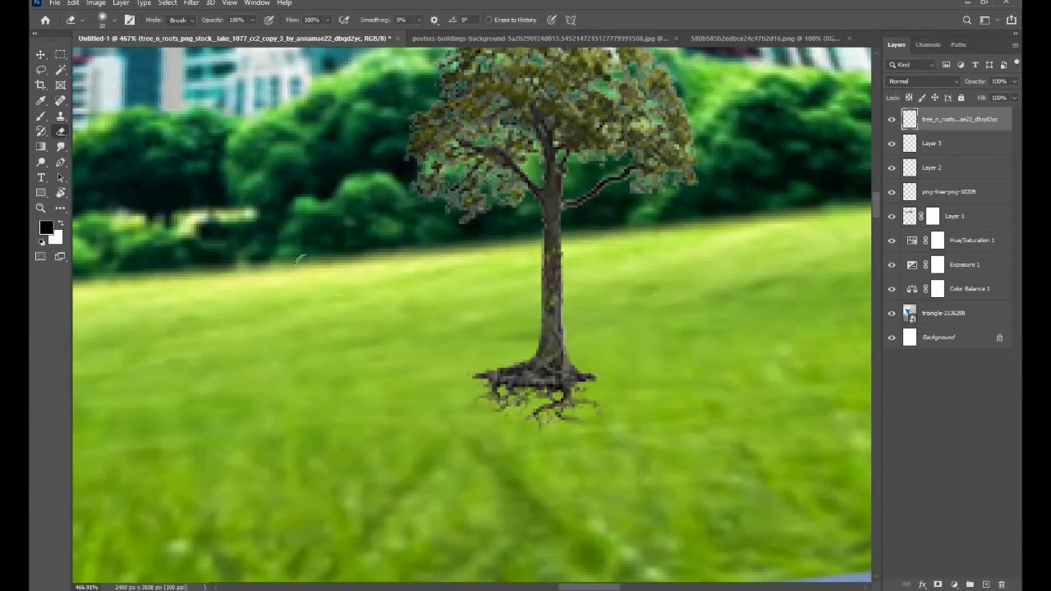
left_click(41, 117)
left_click(47, 227)
left_click(459, 402)
left_click(988, 111)
left_click_drag(492, 403, 589, 404)
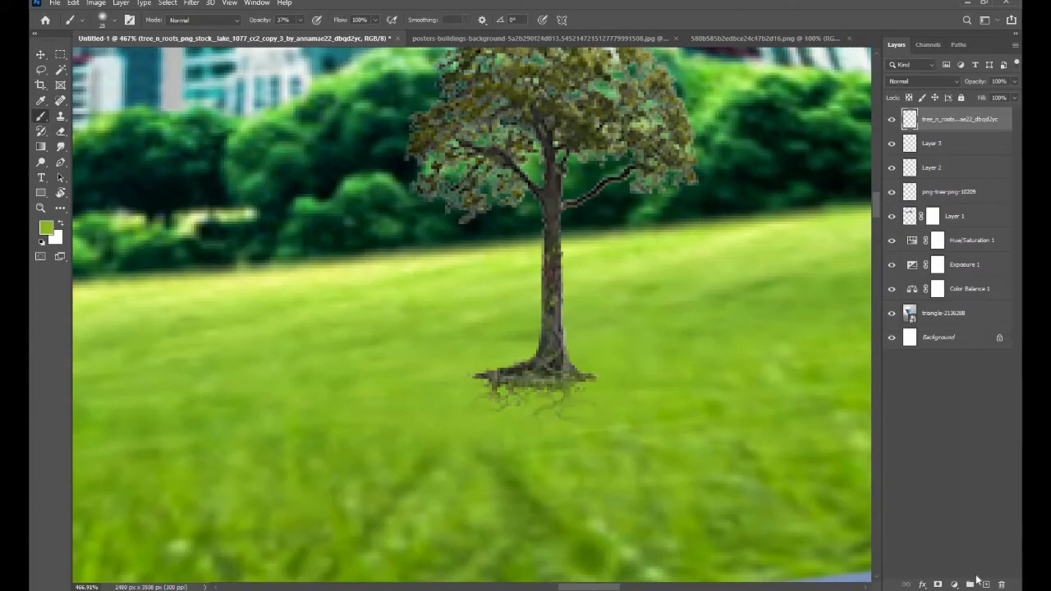
- On a new layer, paint a soft black shadow around the base of the right tree with an enlarged brush
left_click(985, 585)
left_click(47, 227)
left_click(713, 277)
left_click(967, 128)
key("bracketright")
key("bracketright")
key("bracketright")
key("bracketright")
key("bracketright")
key("bracketright")
key("bracketright")
key("bracketright")
key("bracketright")
key("bracketright")
left_click(535, 380)
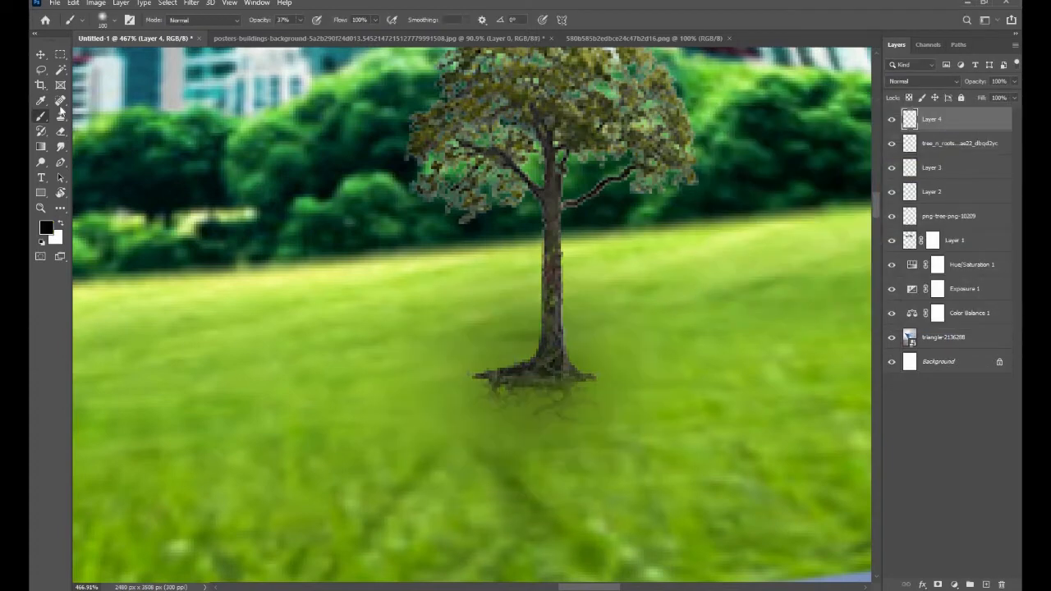
left_click(41, 55)
scroll(542, 326, "down", 6)
scroll(544, 341, "up", 5)
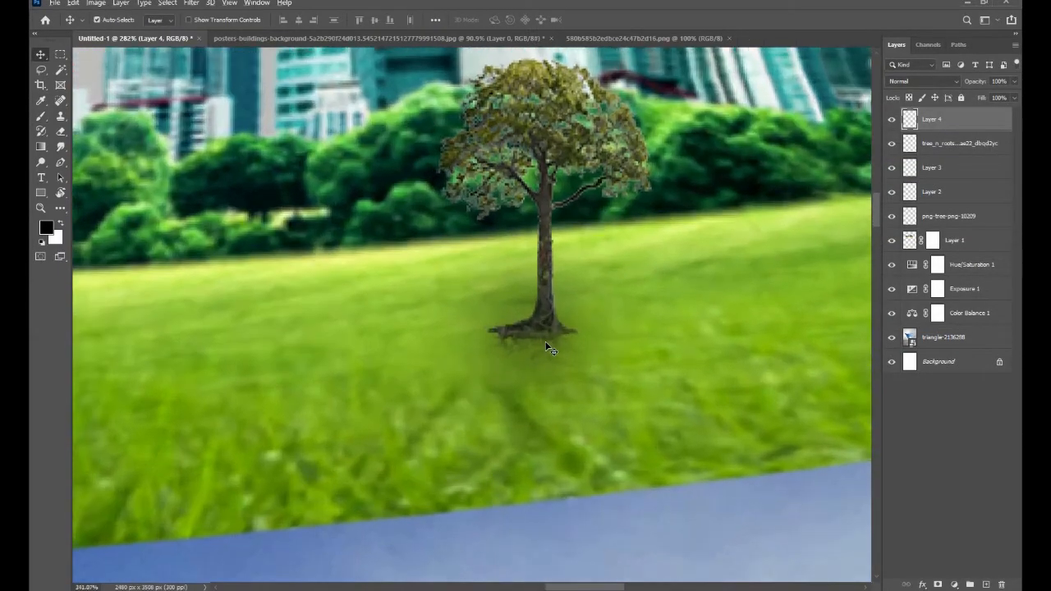
- Blend the right tree's base and roots into the meadow with olive-green brush dabs on Layer 4, undoing the excess ones
scroll(544, 340, "up", 2)
left_click(41, 115)
left_click(47, 228)
left_click(839, 194)
left_click(977, 125)
left_click(520, 374)
left_click(513, 365)
left_click(513, 390)
key("ctrl+z")
key("ctrl+z")
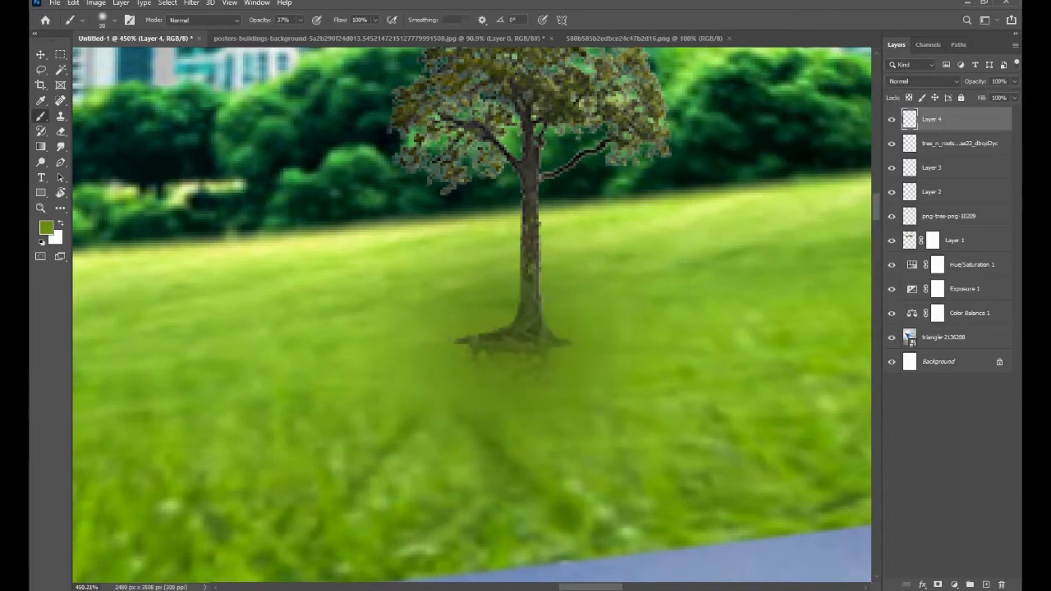
left_click(40, 56)
left_click_drag(493, 298, 456, 373)
right_click(41, 162)
left_click(86, 175)
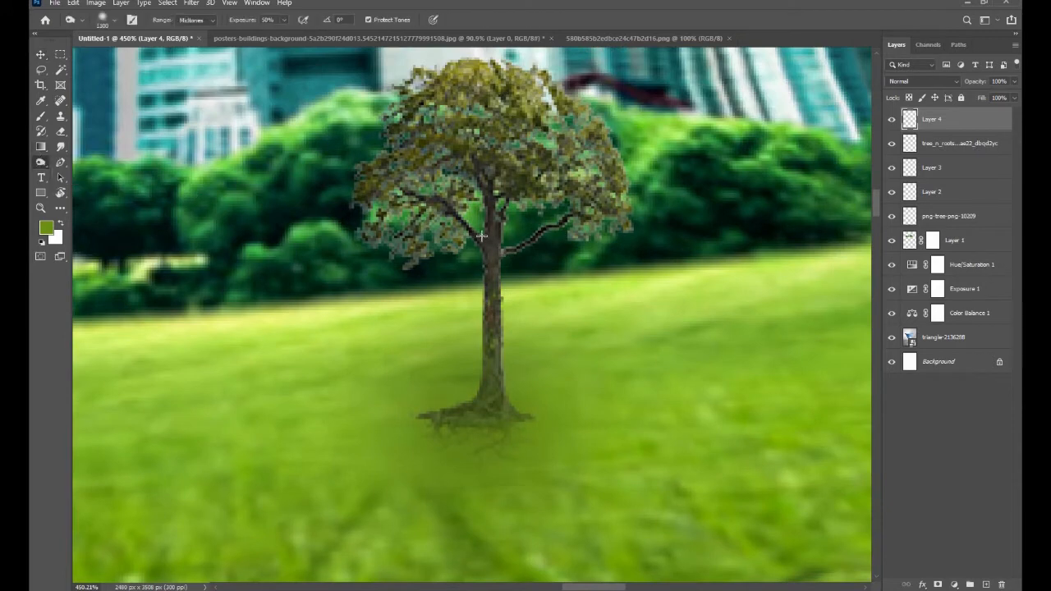
scroll(481, 236, "down", 5)
scroll(509, 268, "down", 5)
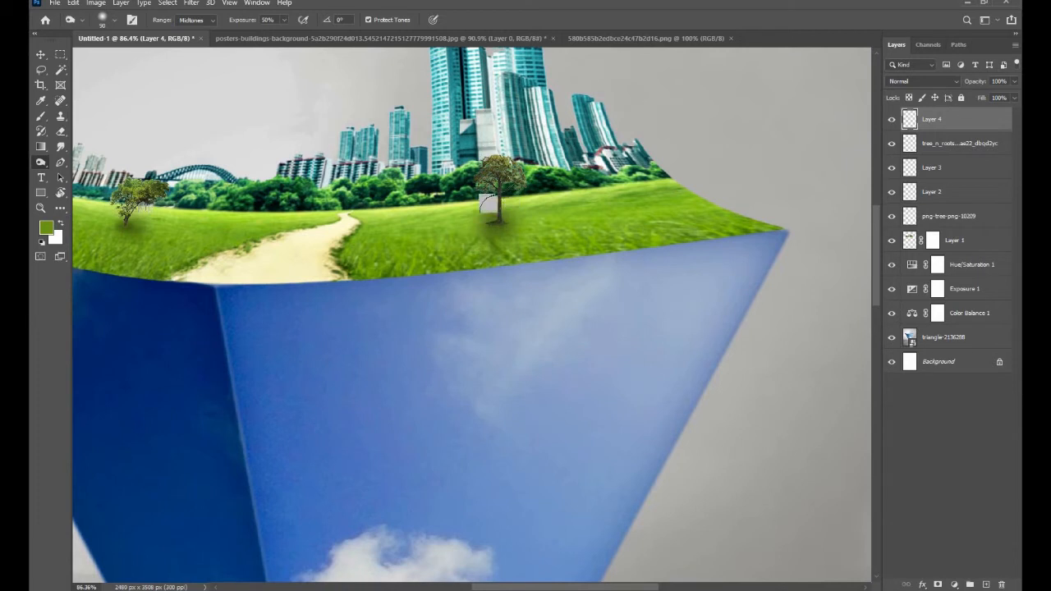
left_click_drag(375, 276, 431, 287)
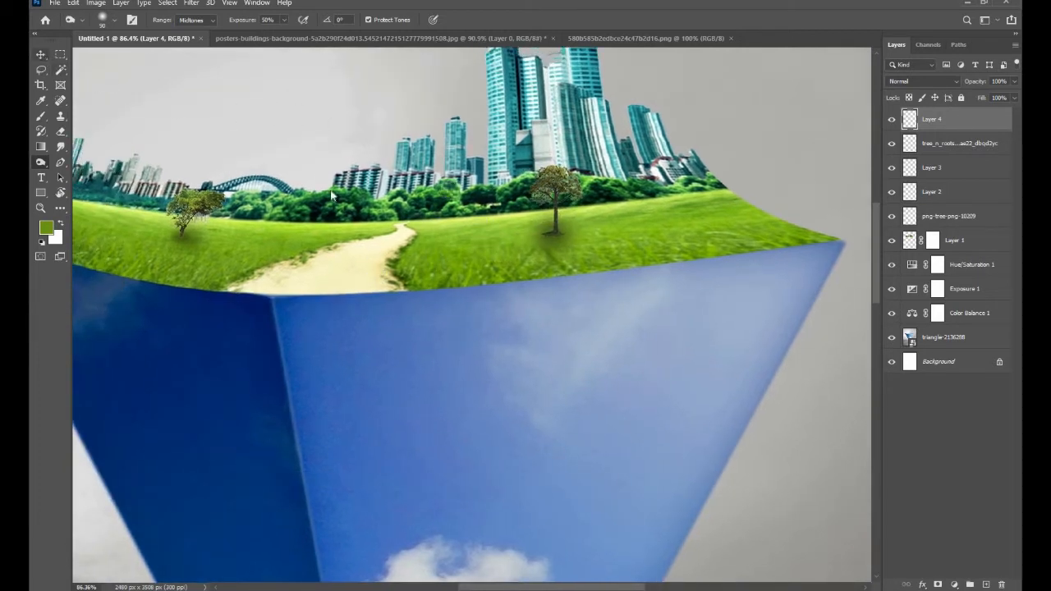
key("v")
scroll(381, 193, "down", 3)
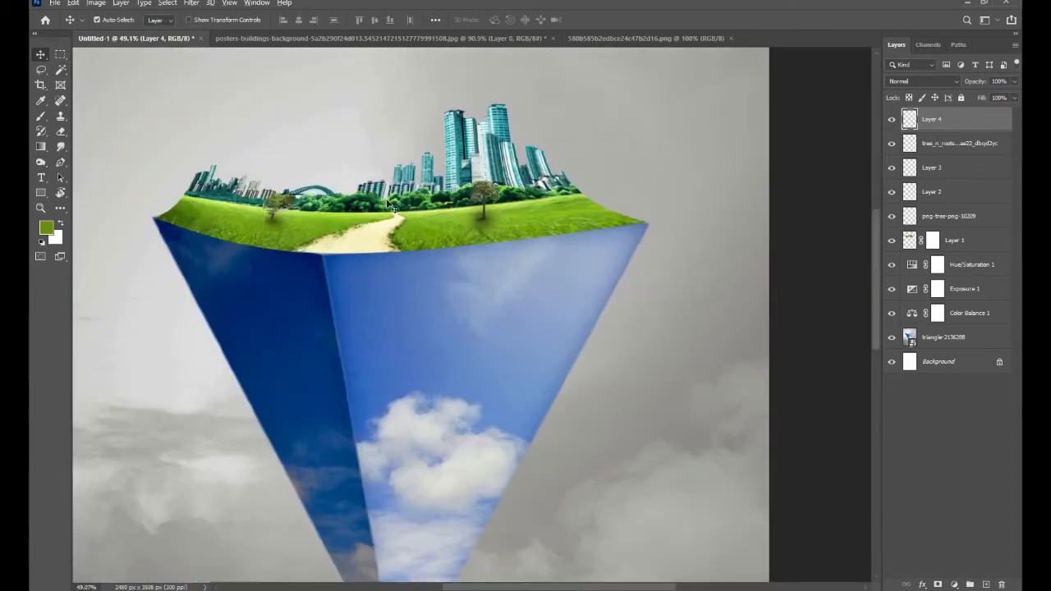
left_click_drag(411, 224, 446, 237)
- Close the 580b585b2edbce24c47b2d16.png and posters-buildings-background source documents, keeping only Untitled-1 open
left_click(731, 40)
left_click(553, 39)
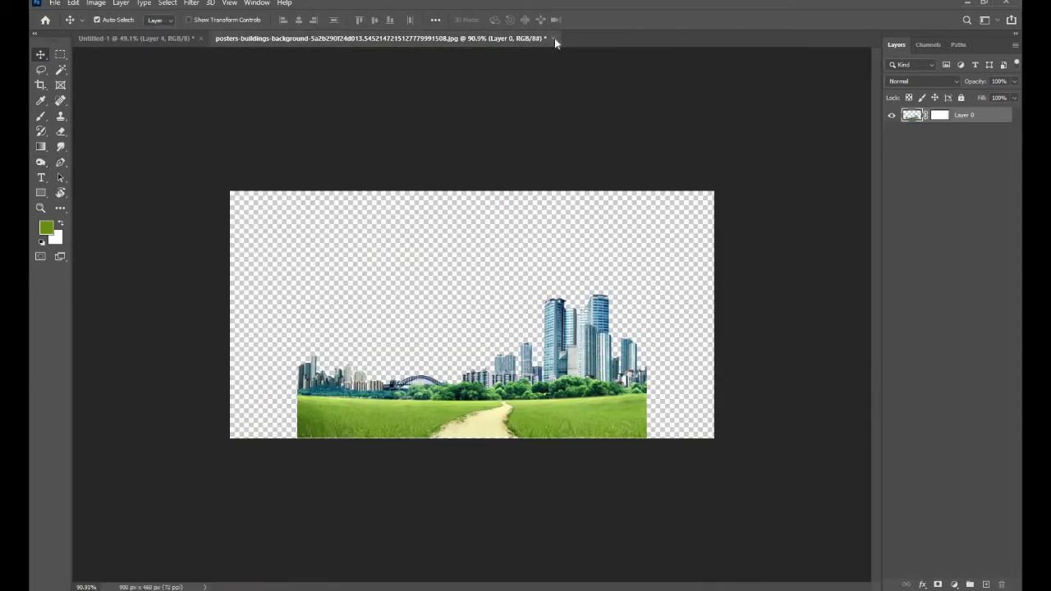
left_click(520, 223)
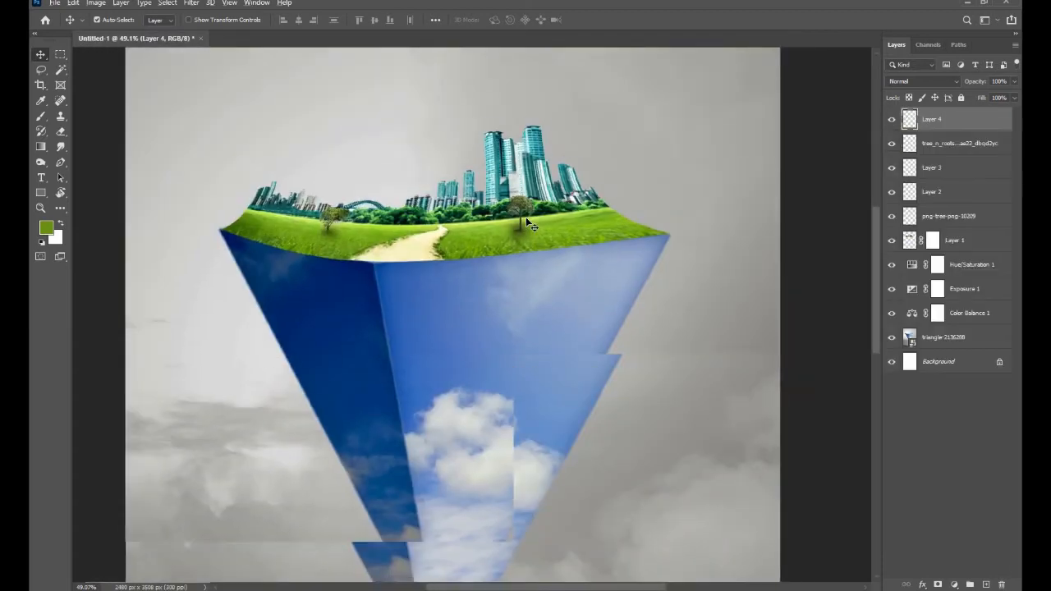
scroll(526, 216, "down", 2)
scroll(515, 222, "down", 2)
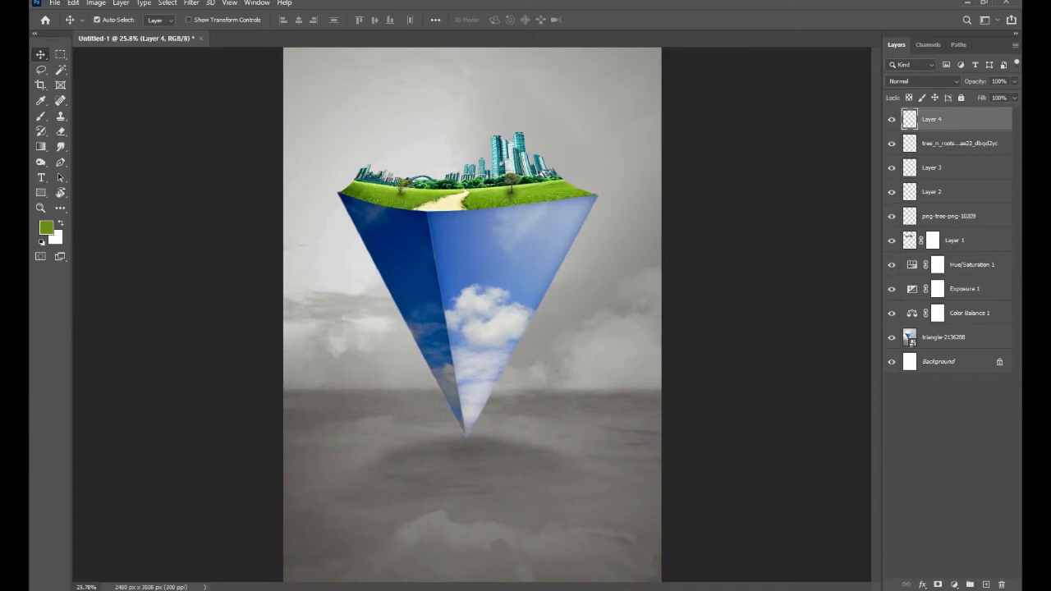
scroll(277, 373, "down", 1)
- Place the girls_everywhere_44_by_falln_stock_d589roj image from the Downloads folder in File Explorer into the Untitled-1 composition
key("alt+Tab")
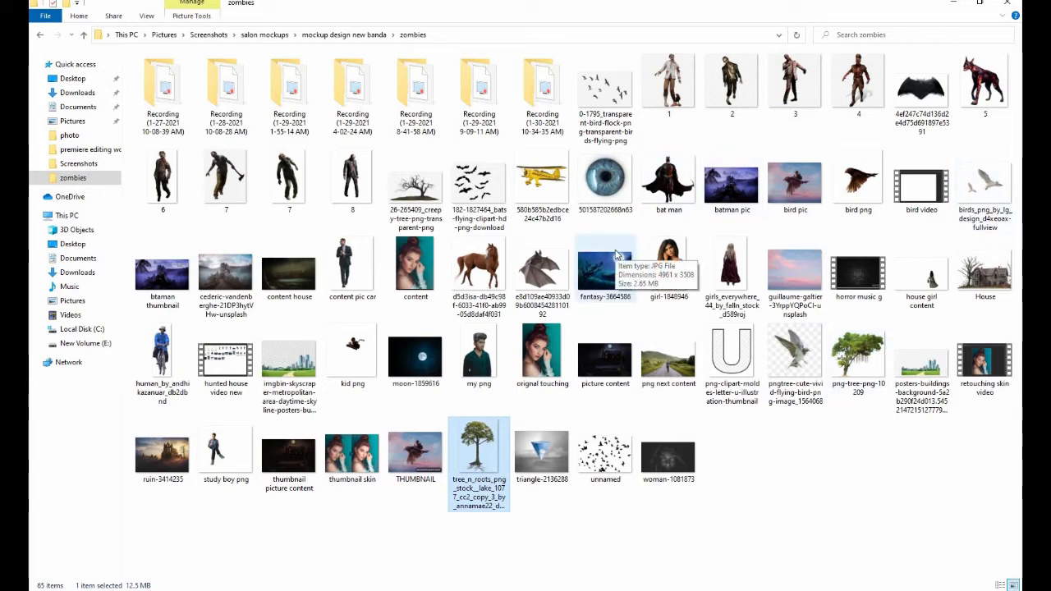
left_click(61, 95)
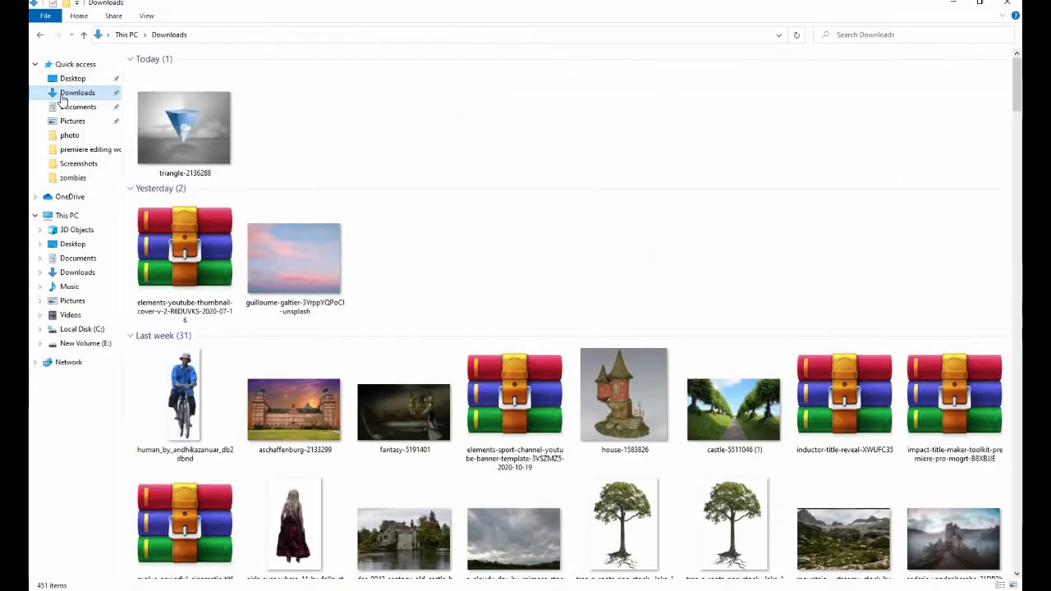
scroll(505, 379, "down", 5)
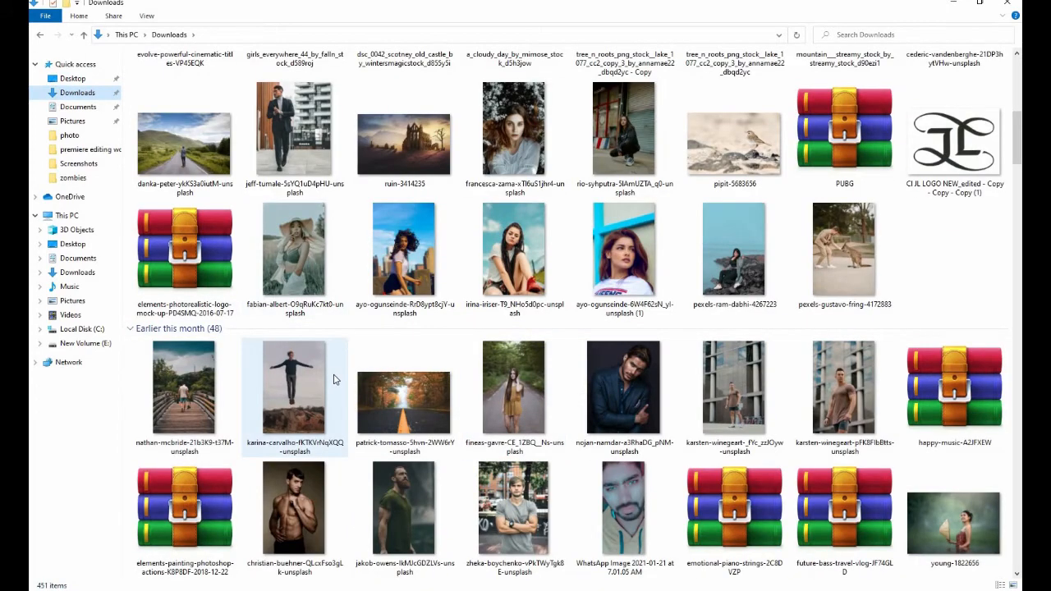
scroll(334, 379, "up", 3)
left_click(332, 295)
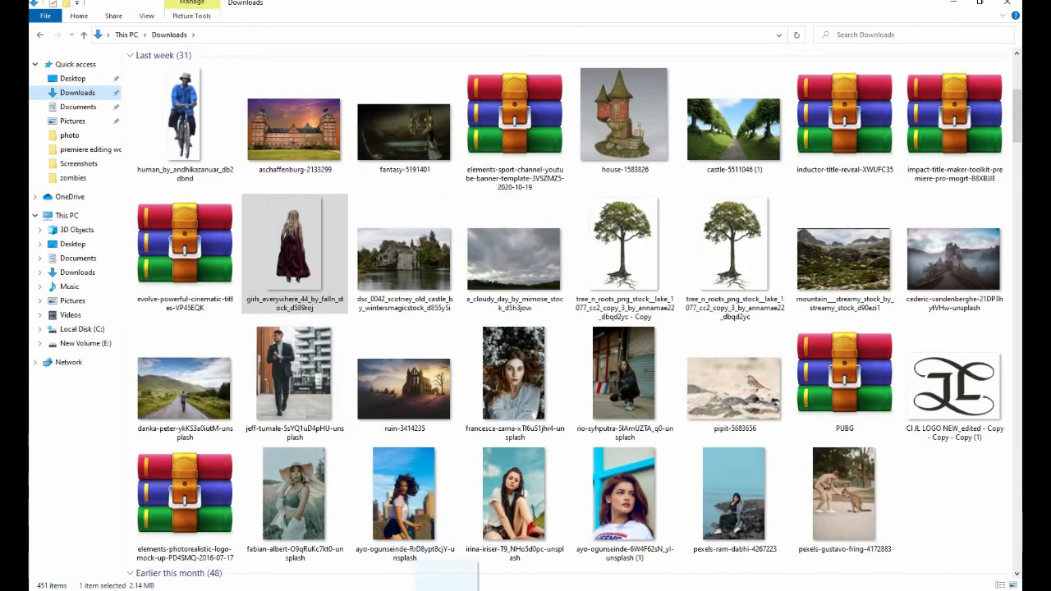
left_click_drag(447, 587, 460, 371)
- Scale the placed girl down, position her standing on the sandy path and commit the transformation
left_click_drag(615, 316, 504, 316)
scroll(418, 236, "up", 3)
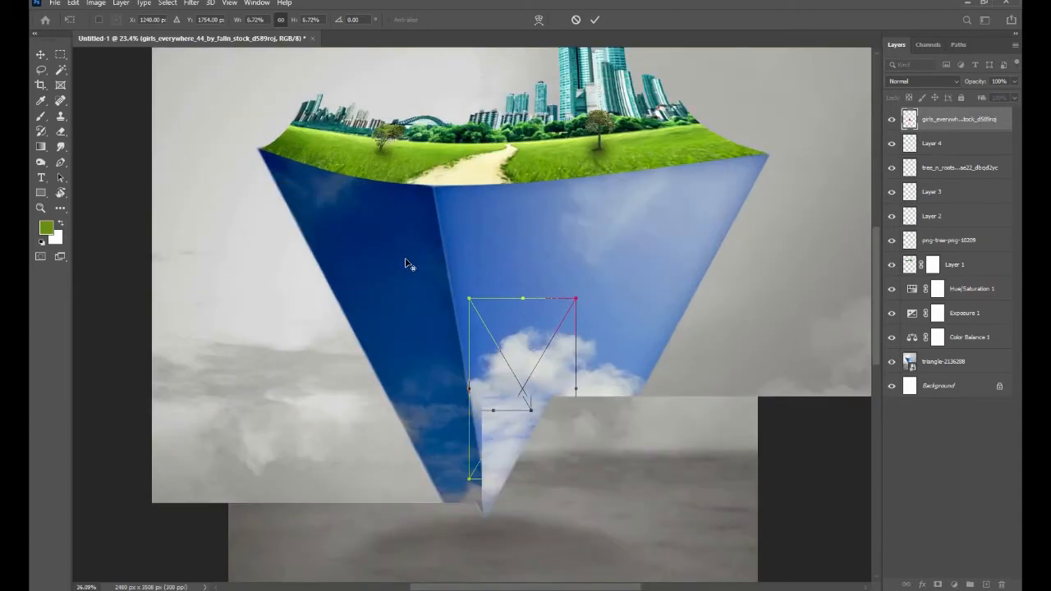
scroll(451, 427, "up", 3)
left_click_drag(561, 279, 500, 304)
scroll(501, 284, "up", 5)
left_click(595, 20)
- Set the brush colour to black and add a new layer above the girl for her shadow
scroll(501, 340, "up", 8)
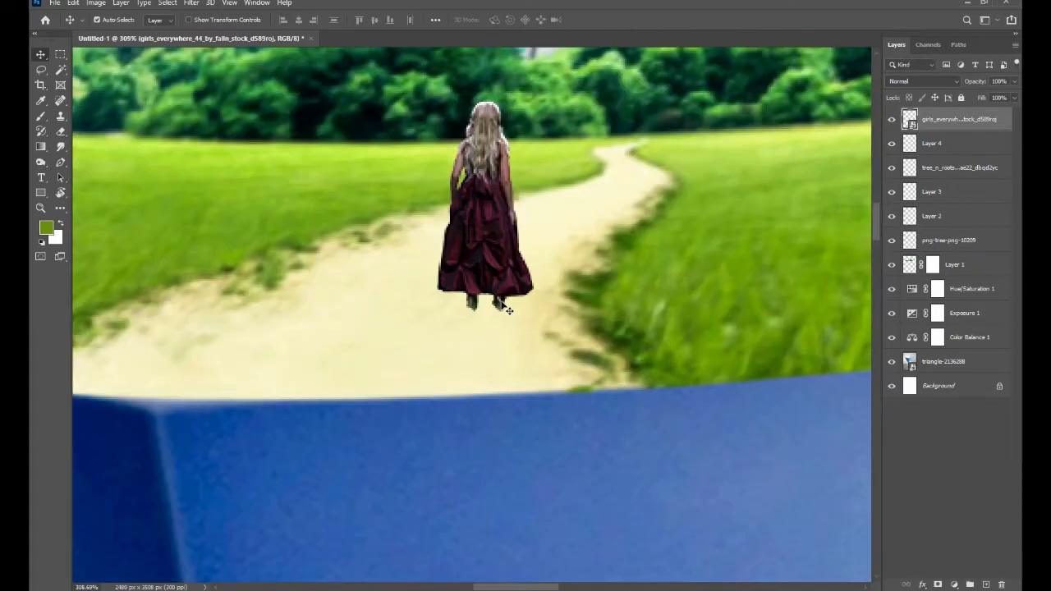
left_click(61, 132)
left_click(41, 115)
left_click(46, 228)
left_click_drag(771, 252, 759, 284)
left_click(977, 125)
left_click(986, 584)
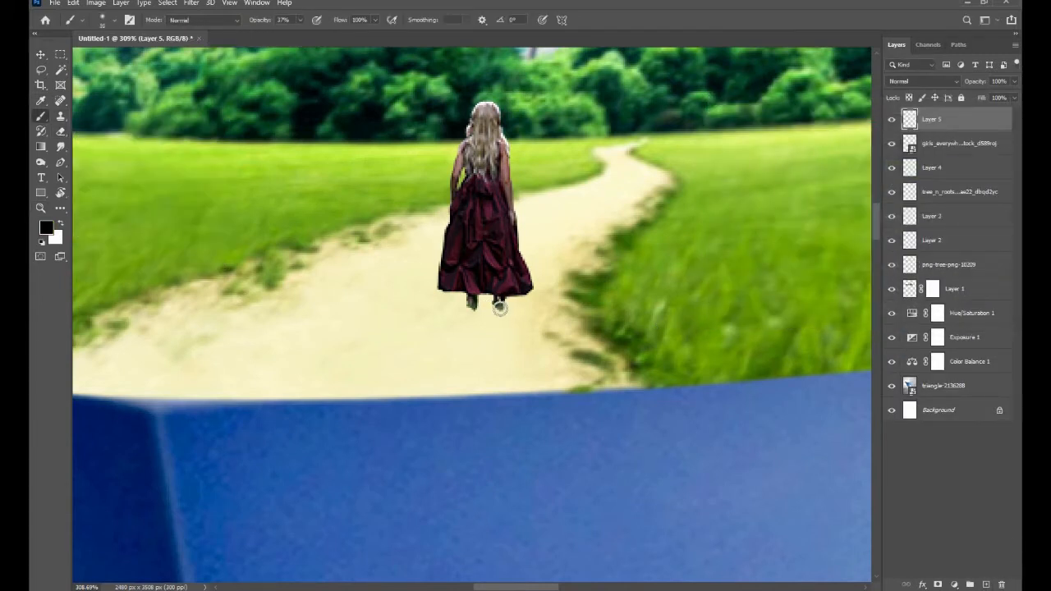
- Try to paint cast shadows extending down the path from the girl's feet, then undo the strokes
mouse_move(499, 308)
left_mouse_down()
mouse_move(526, 435)
mouse_move(509, 414)
left_mouse_up()
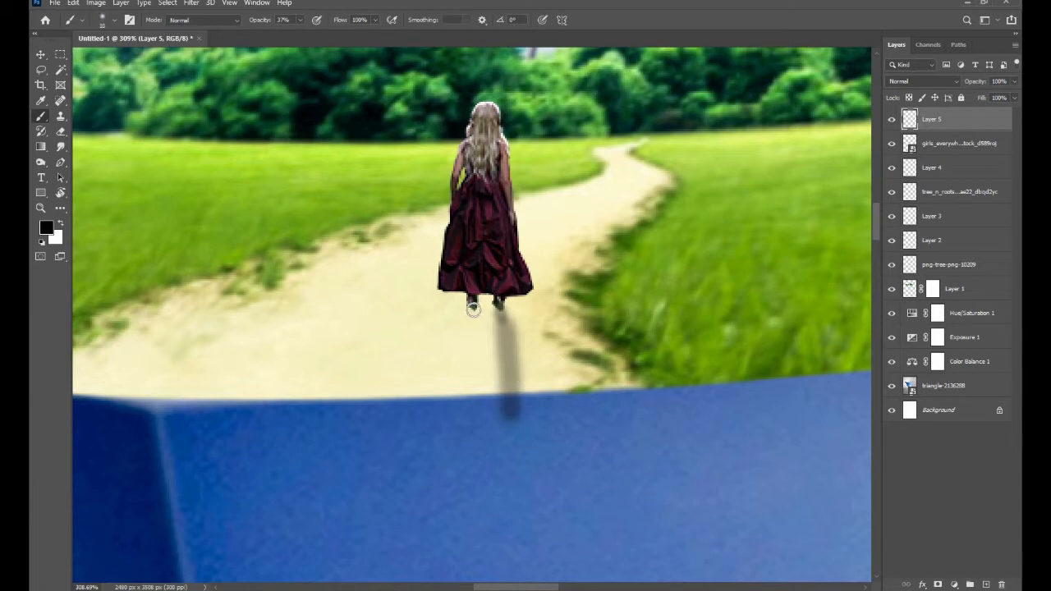
key("ctrl+z")
left_click_drag(497, 320, 501, 352)
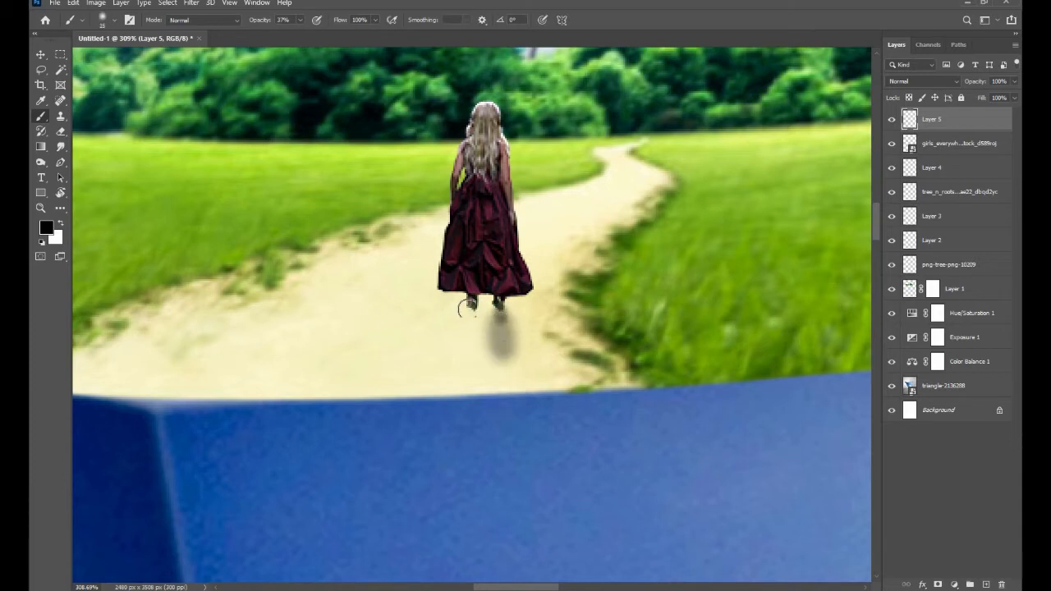
left_click_drag(472, 316, 472, 357)
key("v")
scroll(478, 253, "down", 1)
key("ctrl+z")
key("ctrl+z")
- Paint a soft black contact shadow on the path directly under the girl's feet on Layer 5
scroll(582, 287, "up", 5)
left_click(40, 115)
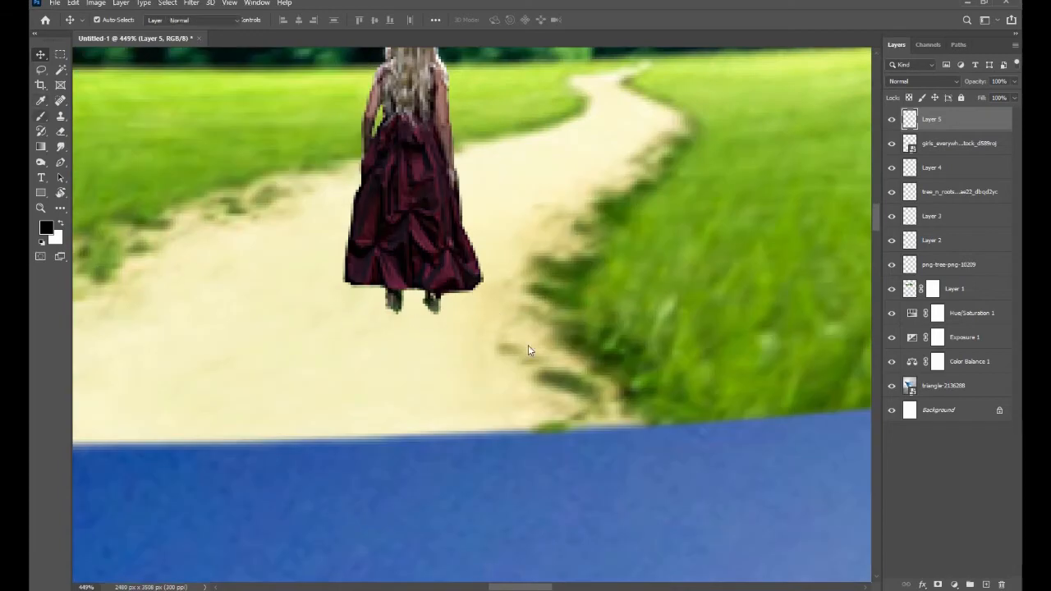
left_click(441, 305)
left_click(398, 307)
left_click(41, 56)
scroll(462, 331, "down", 6)
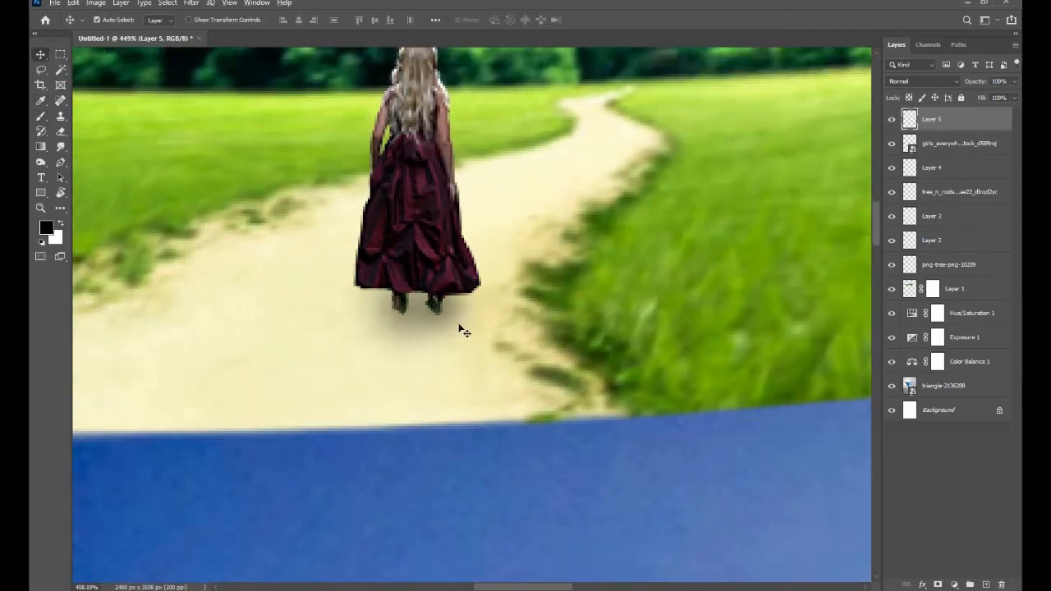
- Apply the Camera Raw Filter to the girl's layer with Blacks at -7 and Clarity at +30
left_click(434, 329)
left_click(191, 3)
left_click(218, 73)
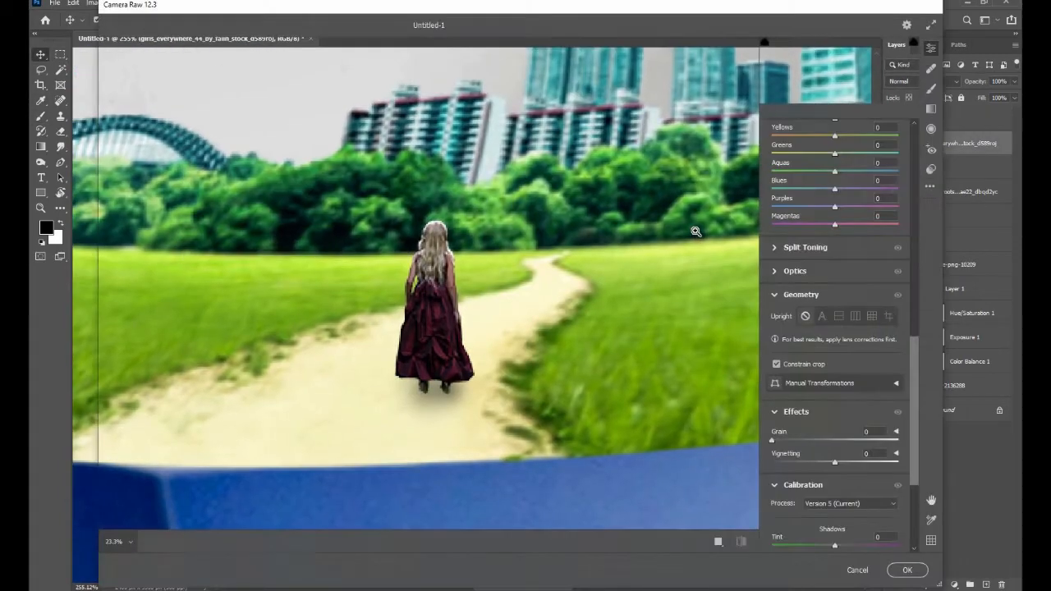
scroll(836, 232, "down", 10)
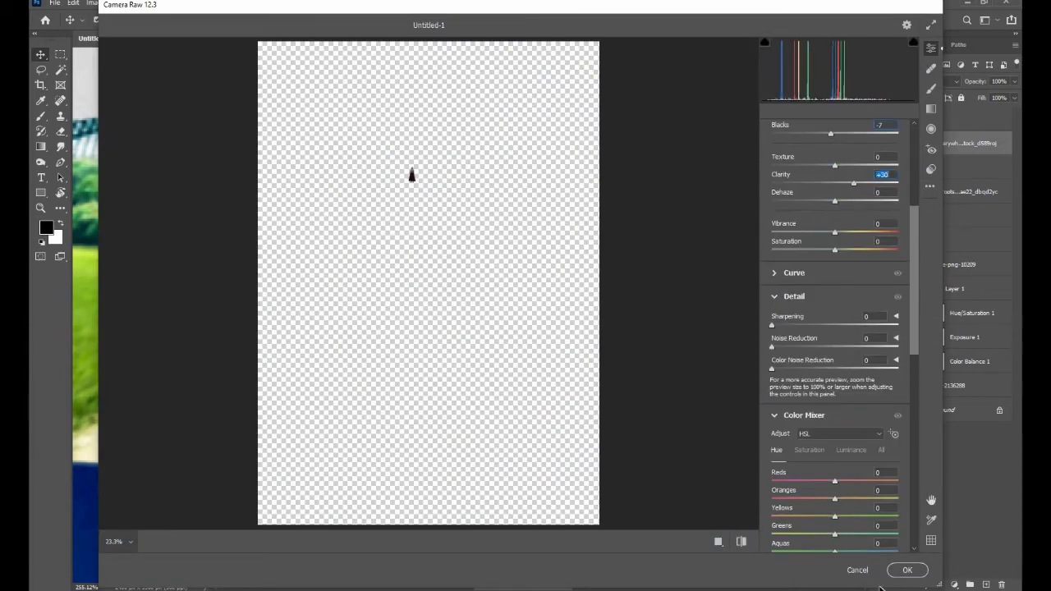
left_click(907, 570)
scroll(528, 192, "down", 10)
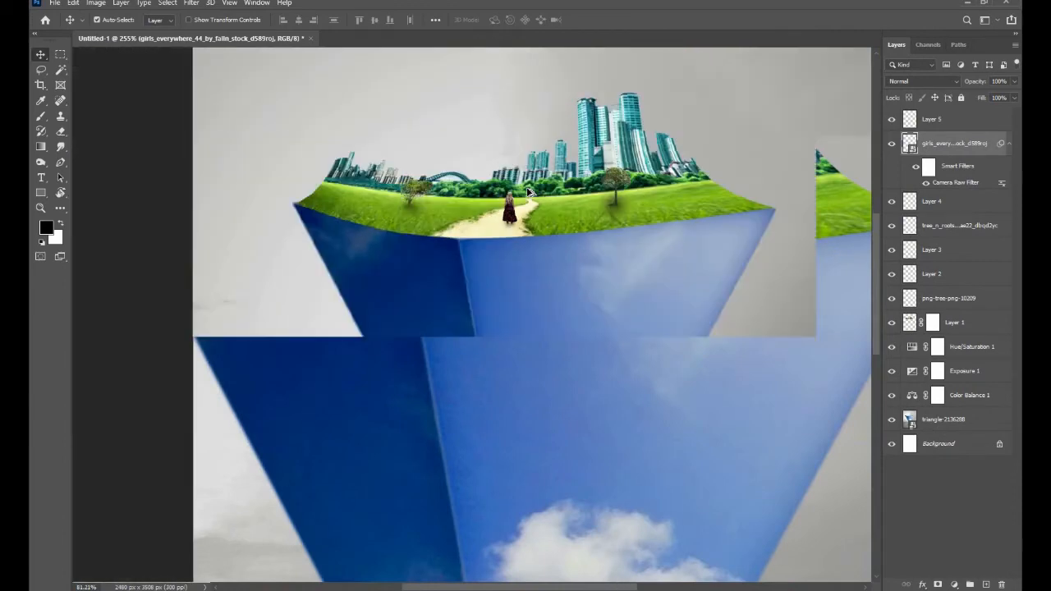
scroll(515, 204, "down", 4)
scroll(492, 198, "up", 4)
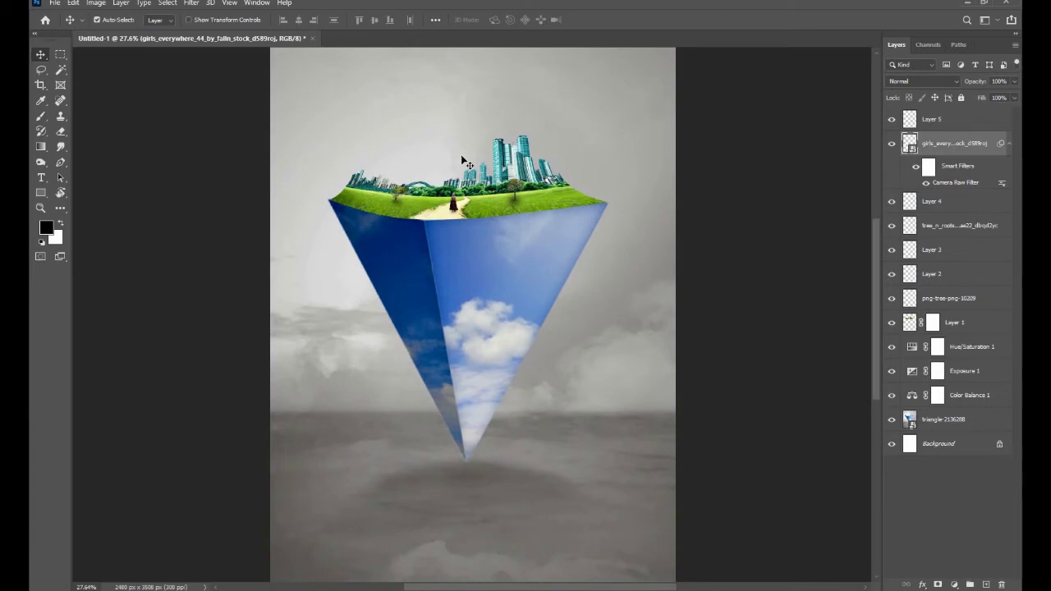
- Open the yellow biplane image from the zombies folder, place the plane in the sky above the city, and close the source image
scroll(458, 371, "down", 1)
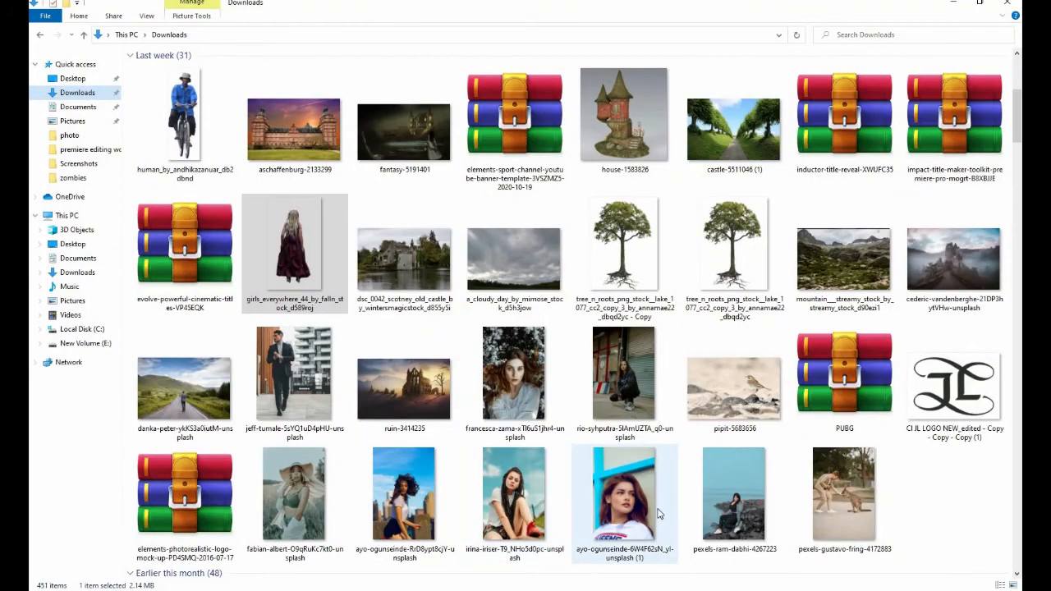
scroll(688, 462, "down", 6)
scroll(688, 462, "up", 12)
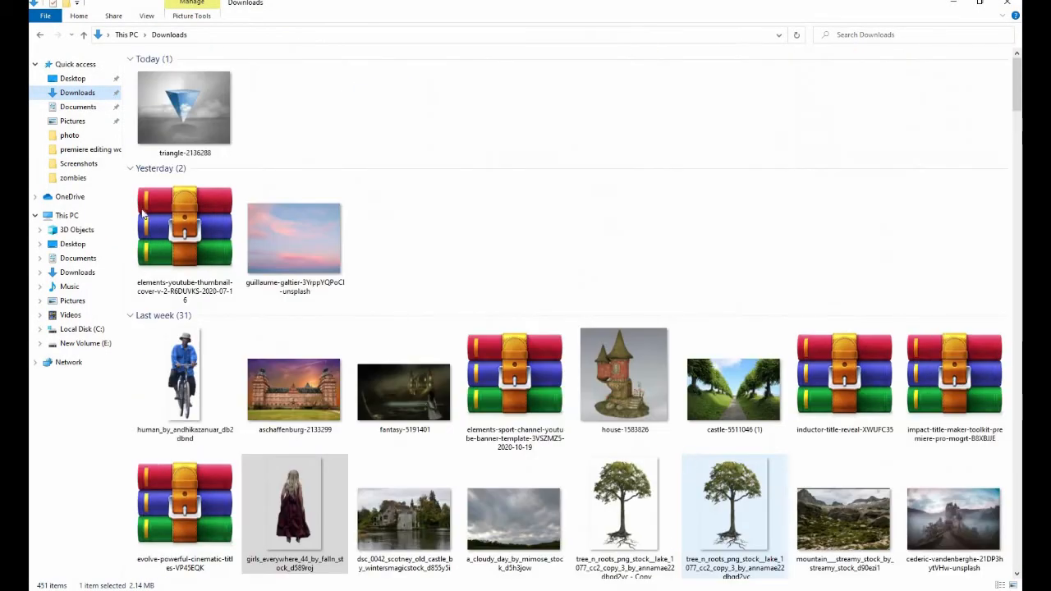
left_click(72, 177)
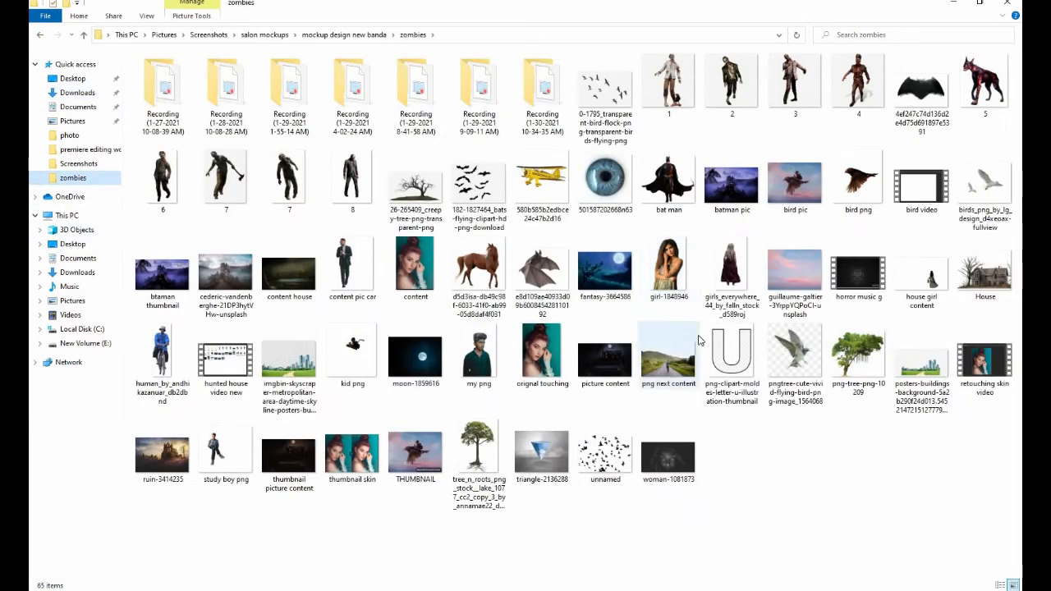
left_click_drag(542, 180, 509, 41)
left_click_drag(465, 297, 495, 119)
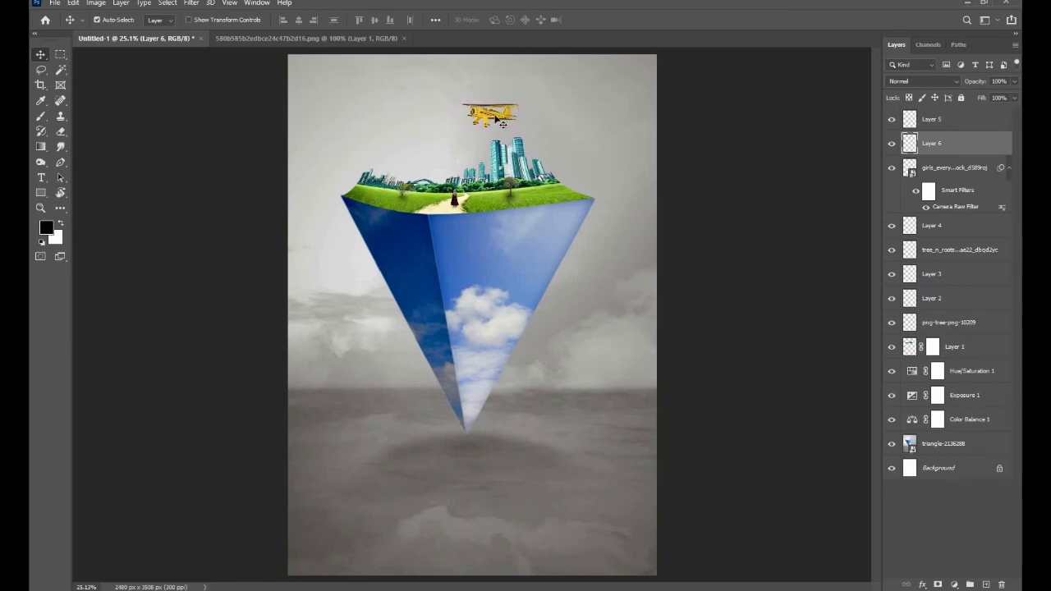
left_click(403, 37)
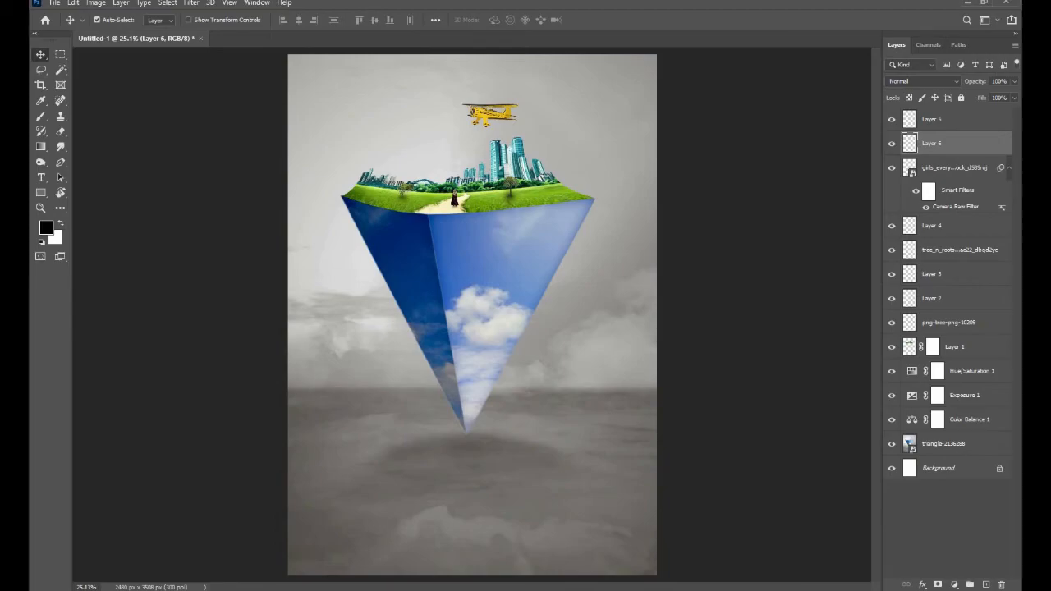
- Open the transparent bird flock image, add a layer mask, and delete the white background around the birds with the Magic Wand
key("alt+Tab")
left_click_drag(603, 96, 542, 51)
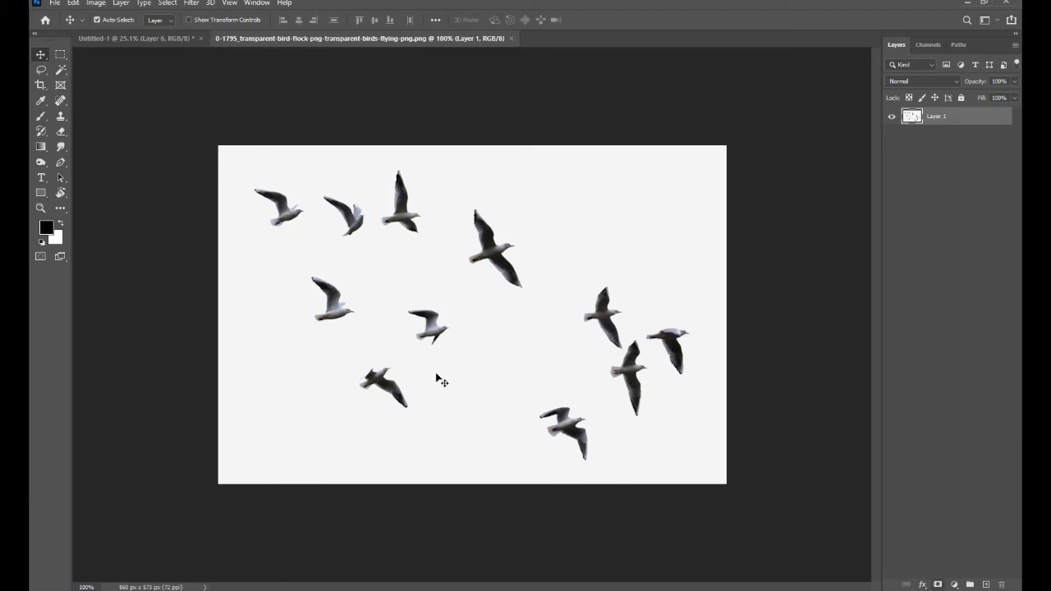
left_click(937, 583)
left_click(61, 70)
left_click(368, 272)
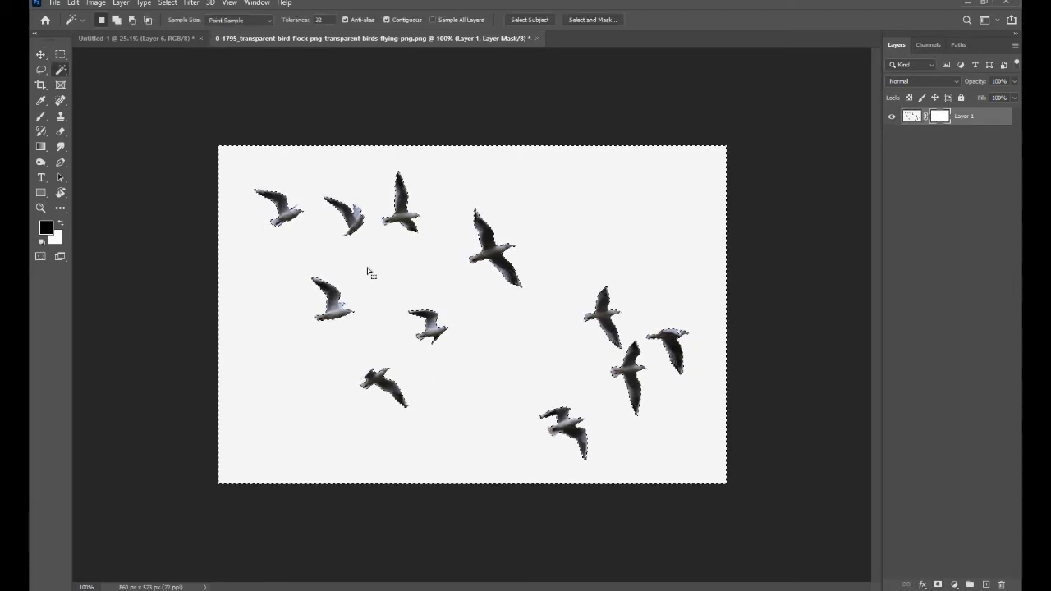
left_click(911, 116)
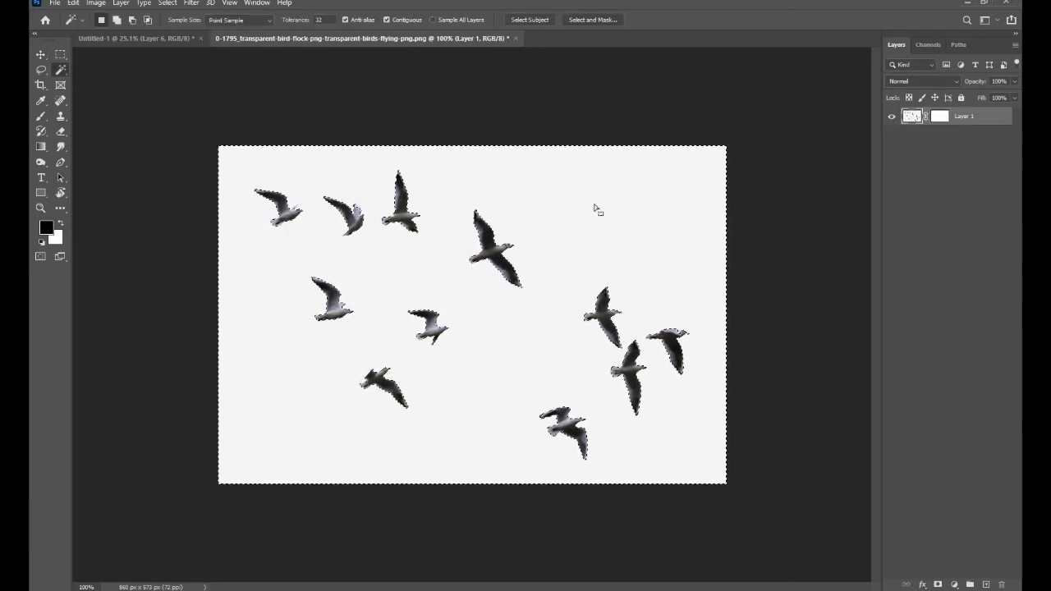
key("Delete")
key("ctrl+d")
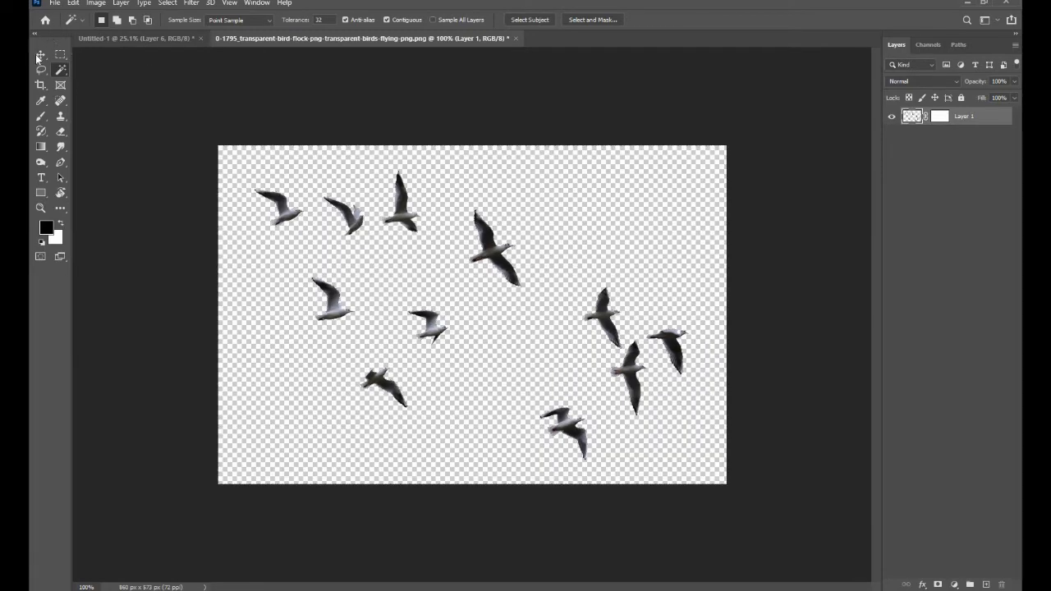
- Move the cut-out bird flock into the composite above the meadow and flip it horizontally
left_click(41, 55)
left_click_drag(374, 300, 407, 161)
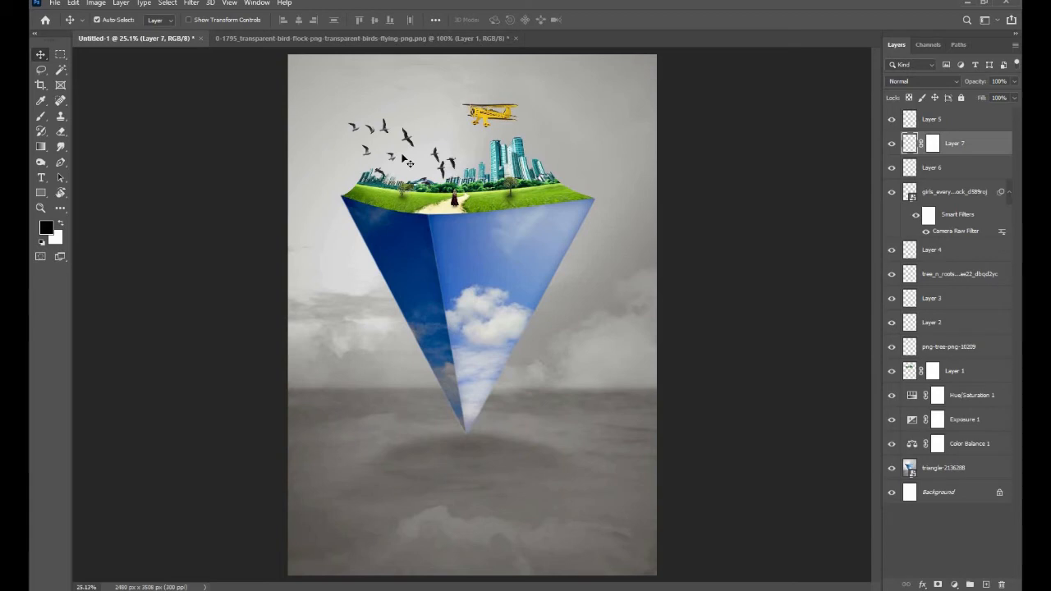
key("ctrl+t")
right_click(404, 157)
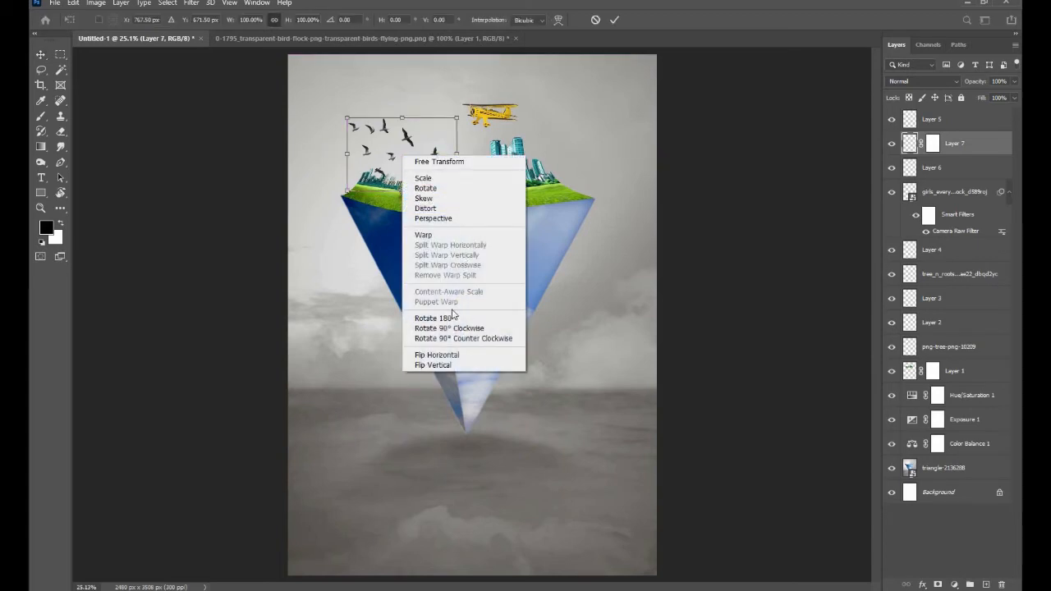
left_click(444, 354)
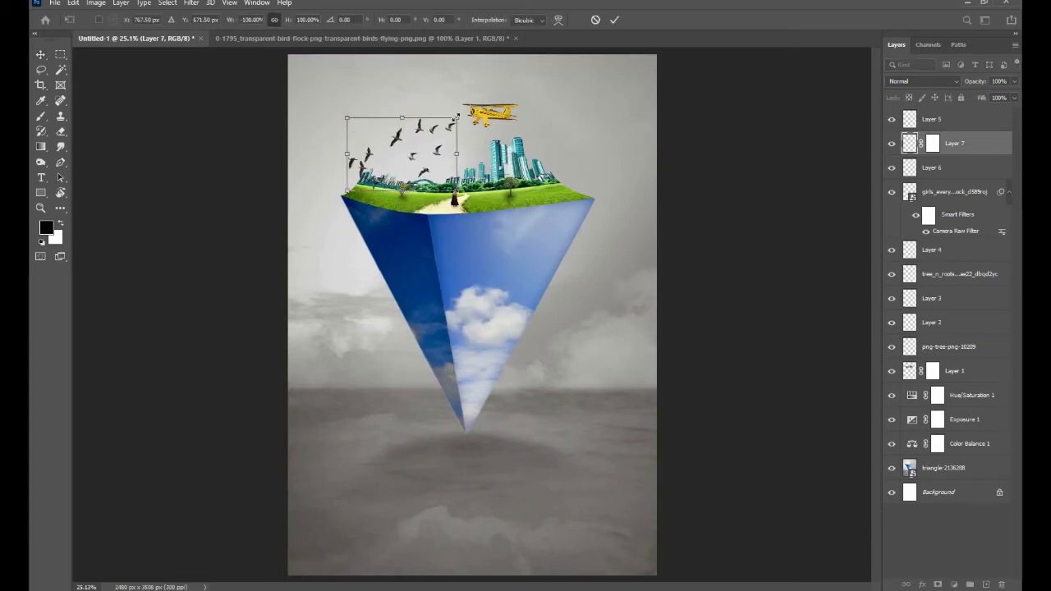
- Scale the bird flock down to about 27% and position it in the sky just above the bridge beside the city
key("super")
key("super")
left_click_drag(457, 117, 411, 147)
scroll(409, 148, "up", 3)
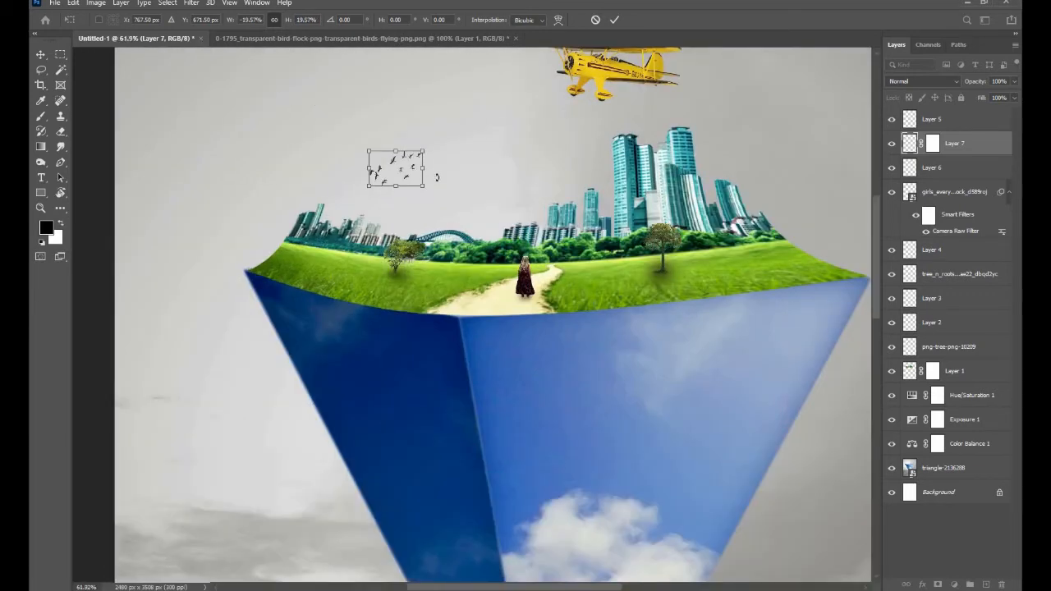
left_click_drag(404, 168, 457, 188)
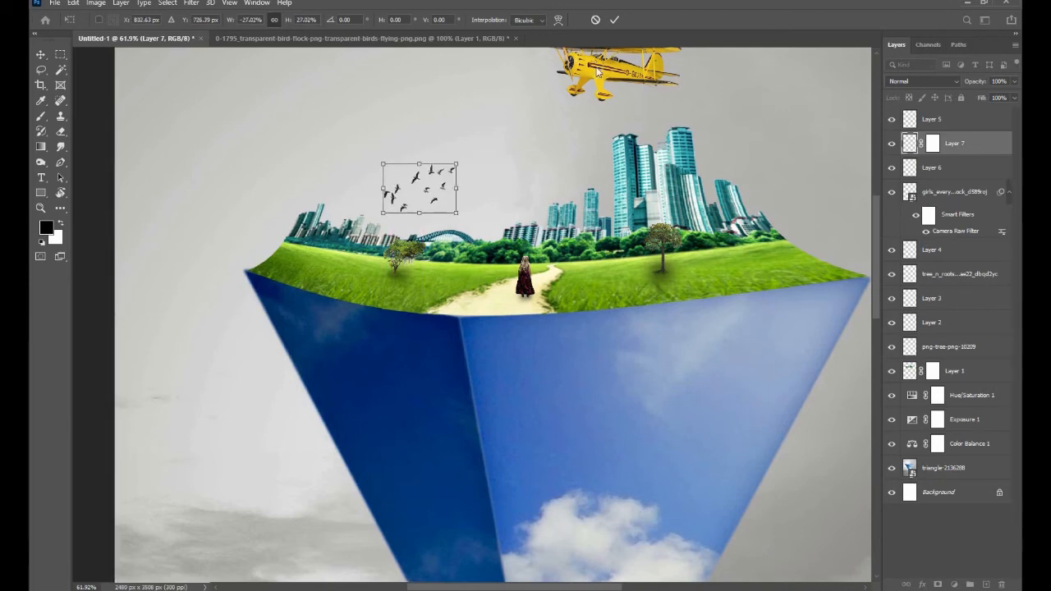
left_click(613, 22)
scroll(421, 220, "down", 5)
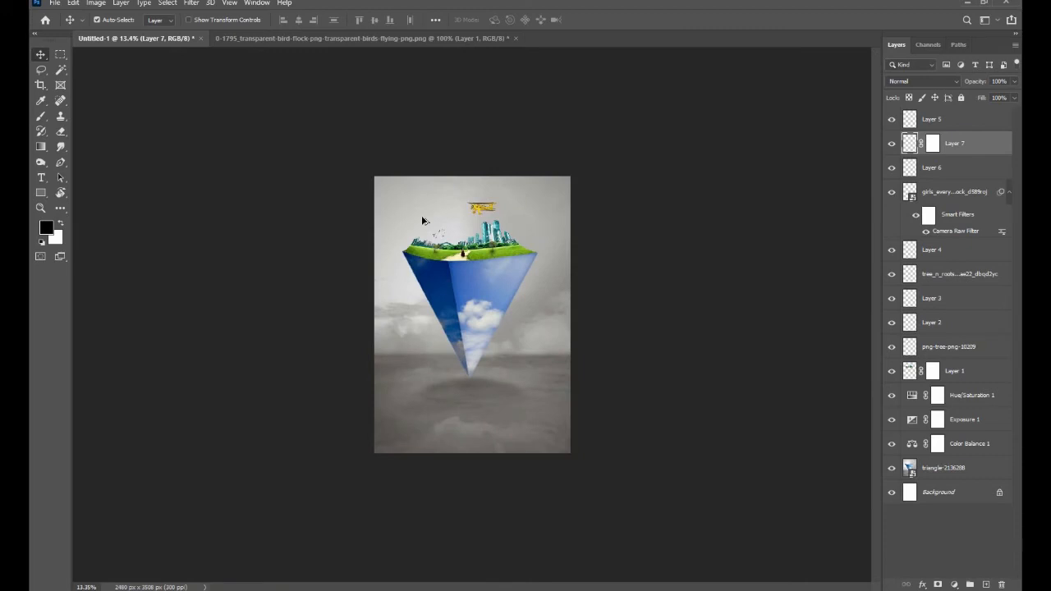
- Lower the bird flock layer's opacity to 79%
scroll(421, 216, "up", 4)
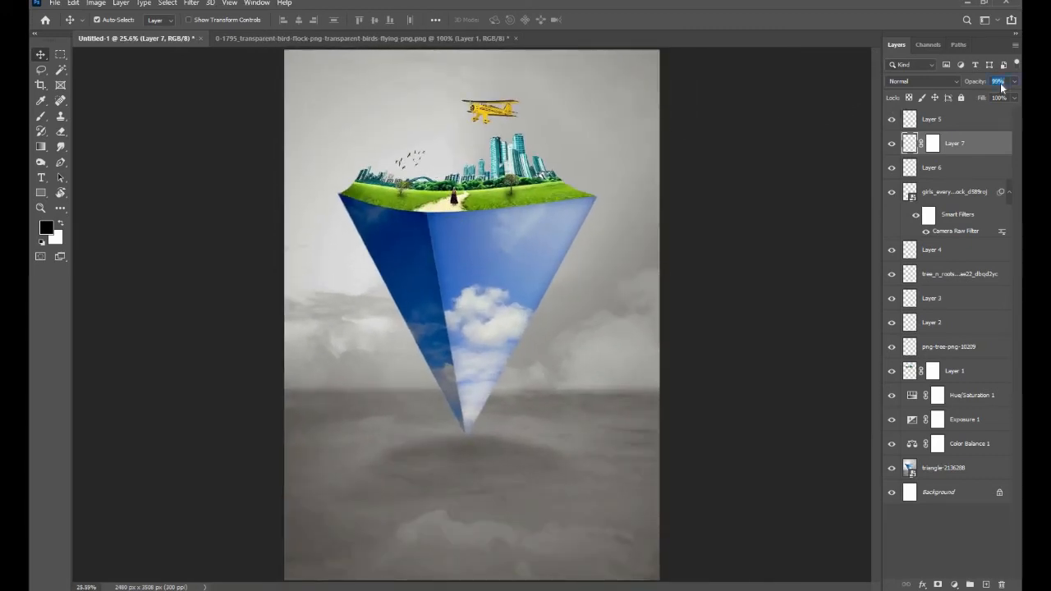
type("79")
key("Return")
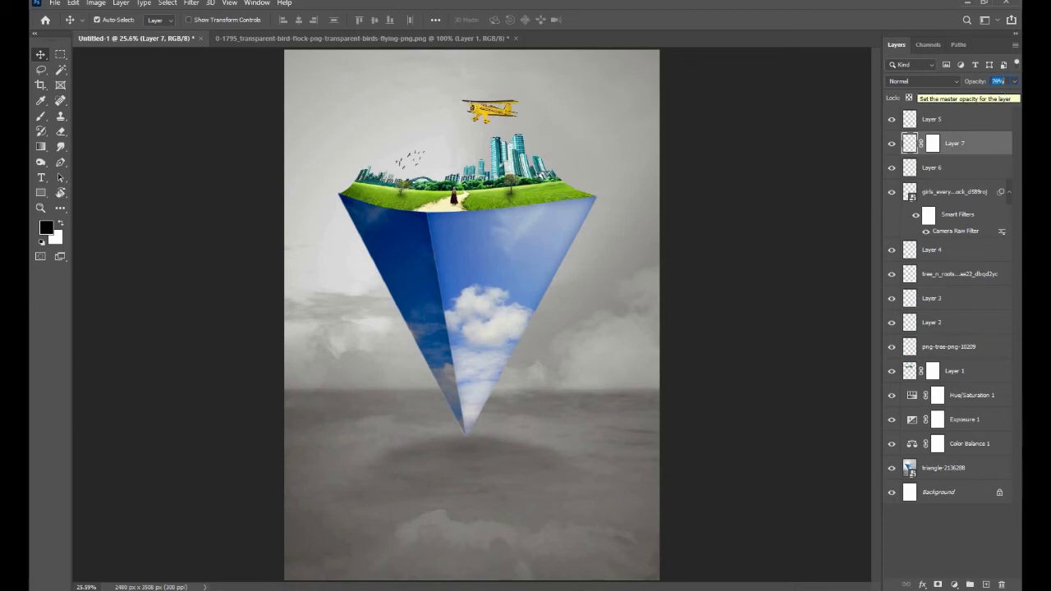
left_click(771, 194)
scroll(767, 185, "down", 1)
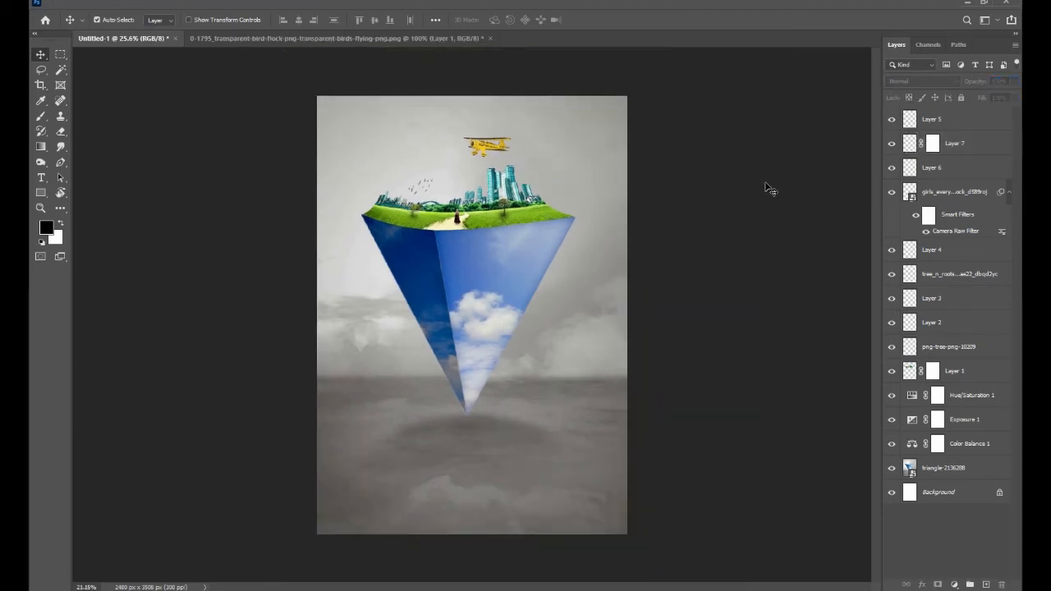
- Select all layers from the Background up to Layer 5 and convert them into a single smart object
left_click(498, 138)
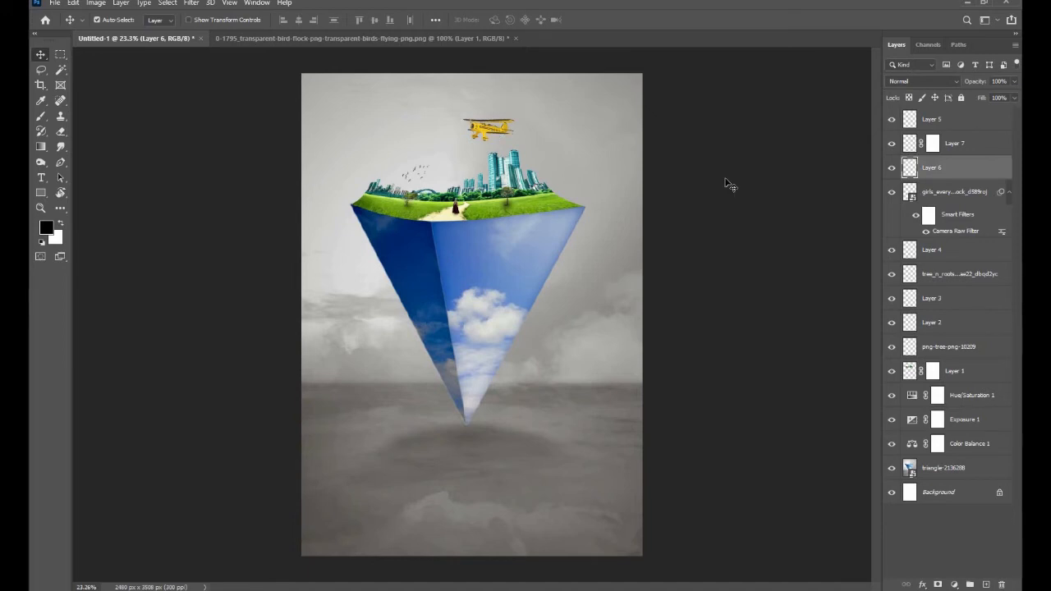
scroll(728, 183, "down", 1)
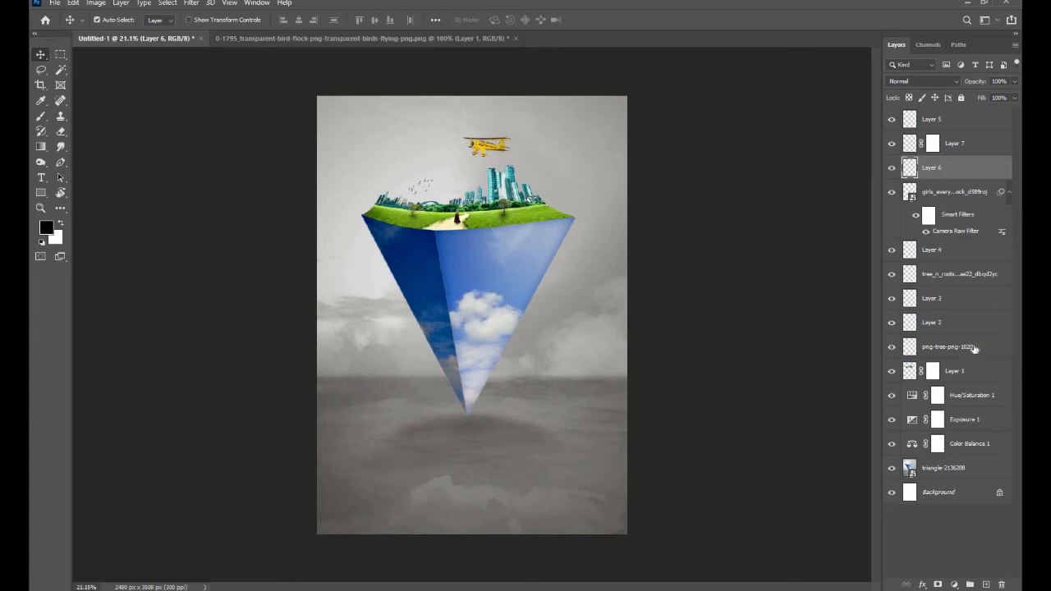
left_click(952, 492, "ctrl")
left_click(957, 470, "ctrl")
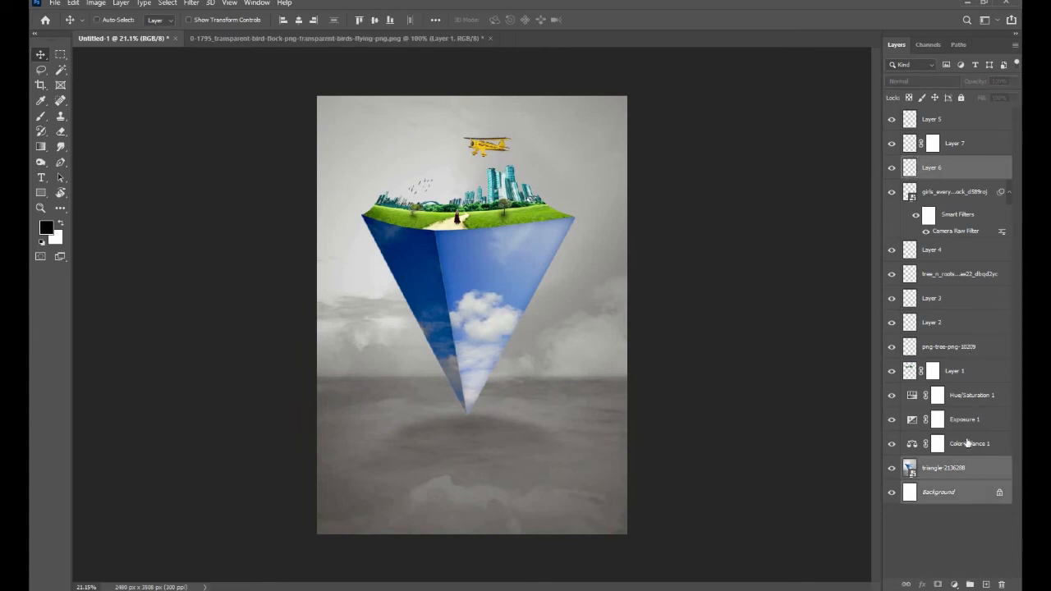
left_click(966, 443, "ctrl")
left_click(966, 421, "ctrl")
left_click(963, 395, "ctrl")
left_click(962, 372, "ctrl")
left_click(961, 346, "ctrl")
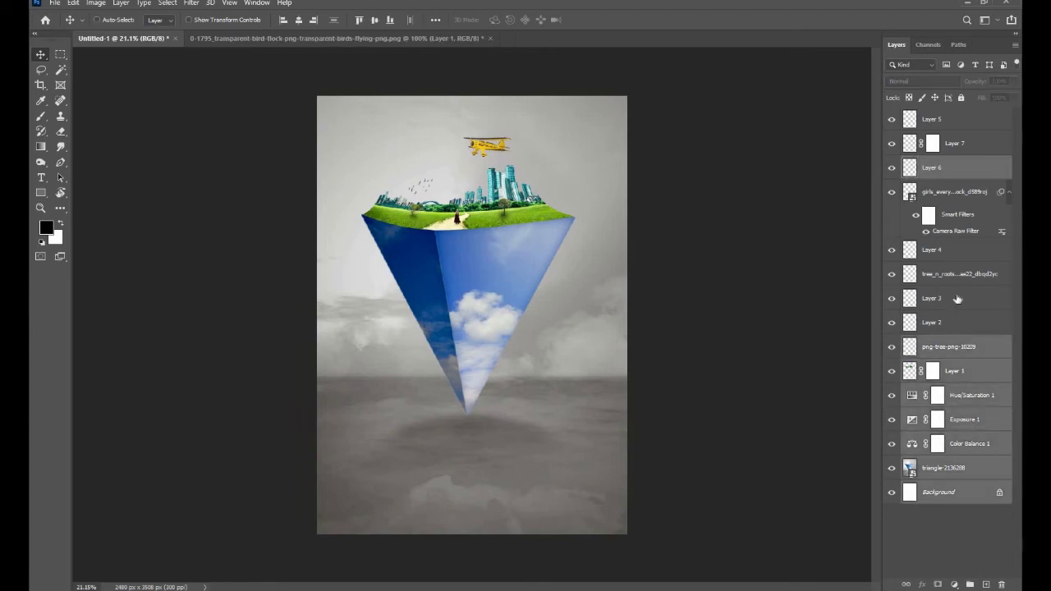
left_click(959, 322, "ctrl")
left_click(958, 299, "ctrl")
left_click(958, 275, "ctrl")
left_click(963, 253, "ctrl")
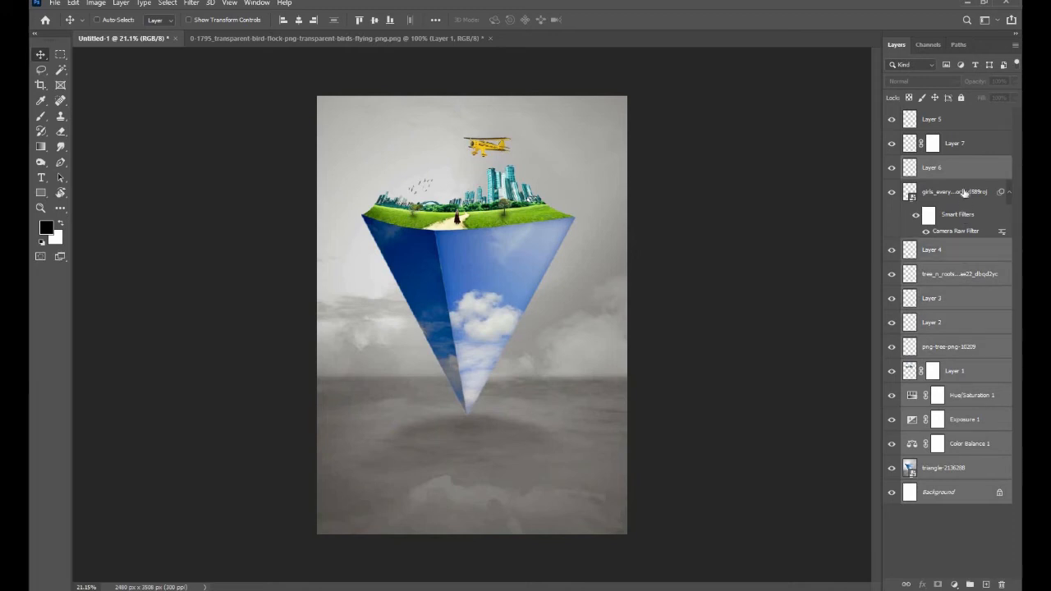
left_click(964, 192, "ctrl")
left_click(960, 143, "ctrl")
left_click(959, 120, "ctrl")
right_click(958, 119)
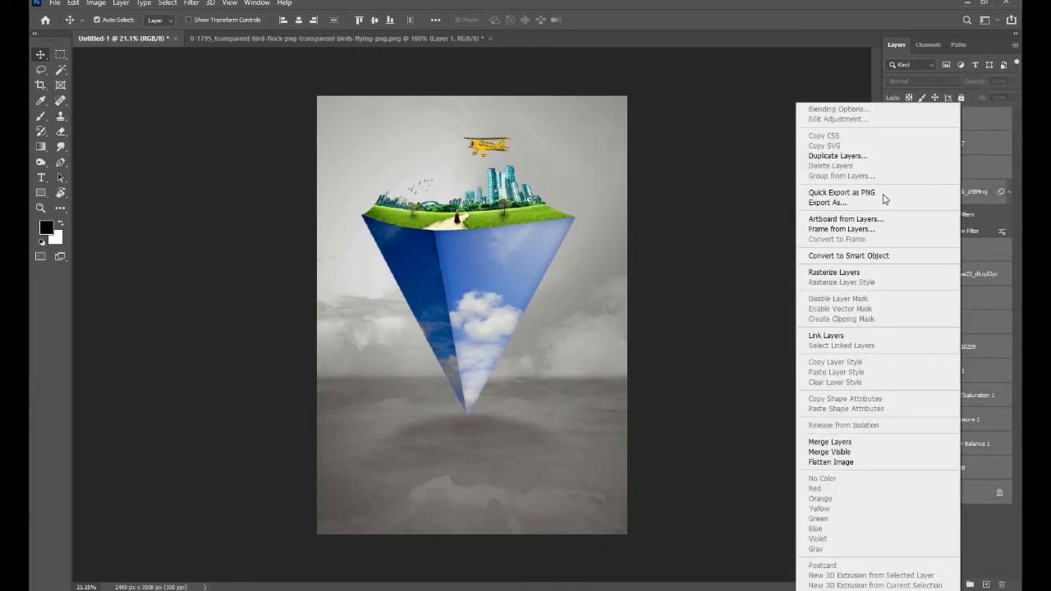
left_click(874, 256)
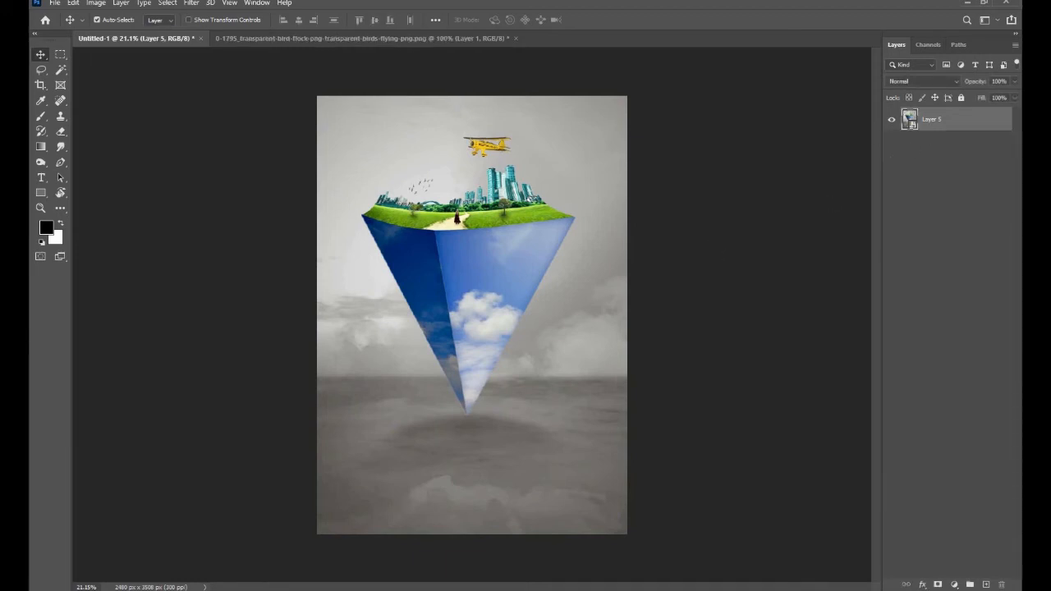
- In the Camera Raw Filter for the combined smart object, set Temperature +13, Contrast +17, Whites -13, Blacks -12 and Clarity +13
left_click(187, 3)
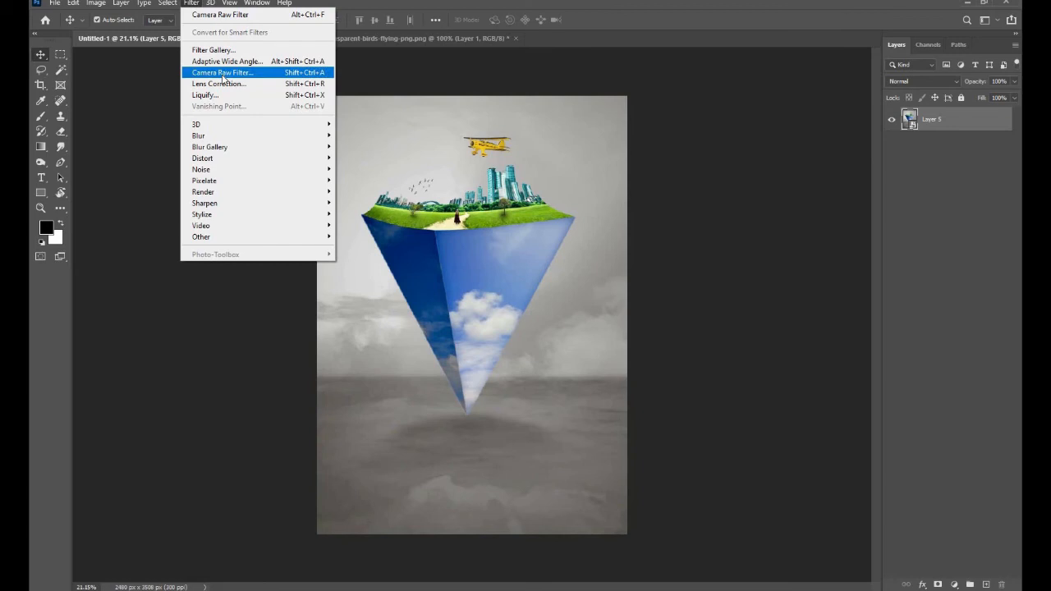
left_click(196, 72)
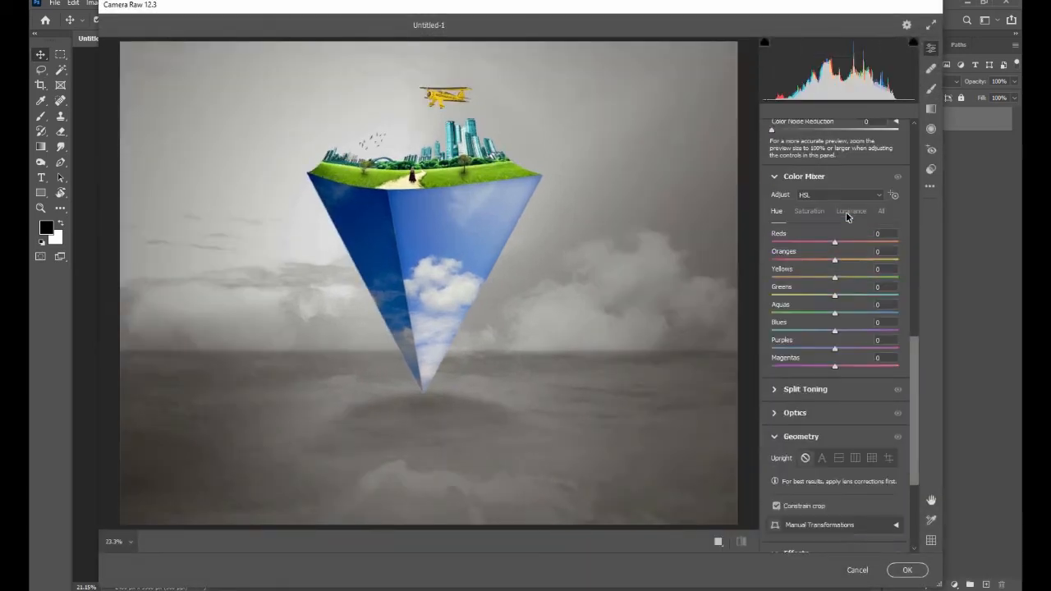
scroll(844, 212, "up", 3)
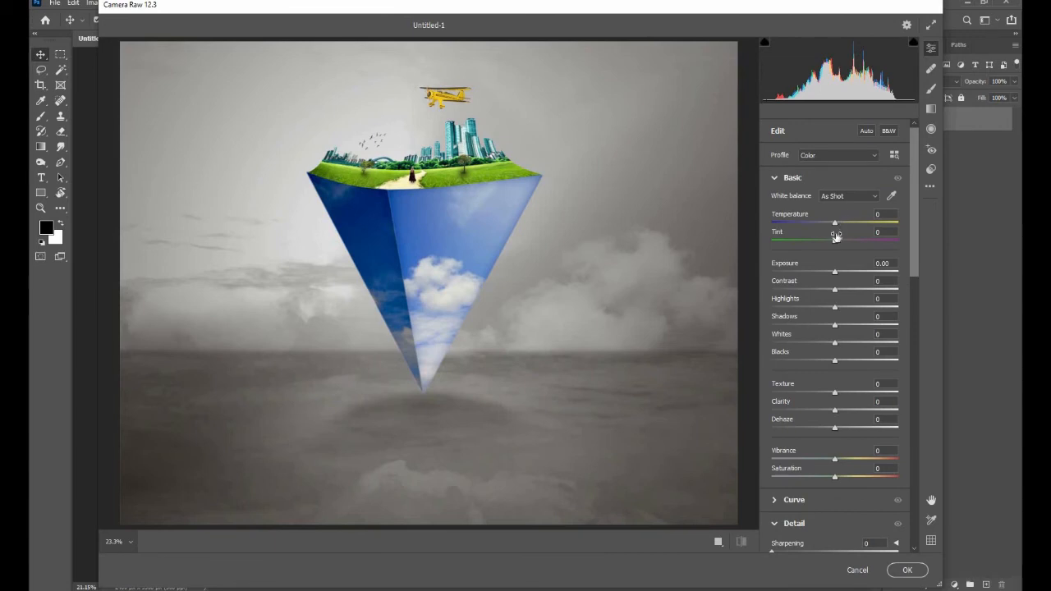
left_click_drag(844, 223, 845, 223)
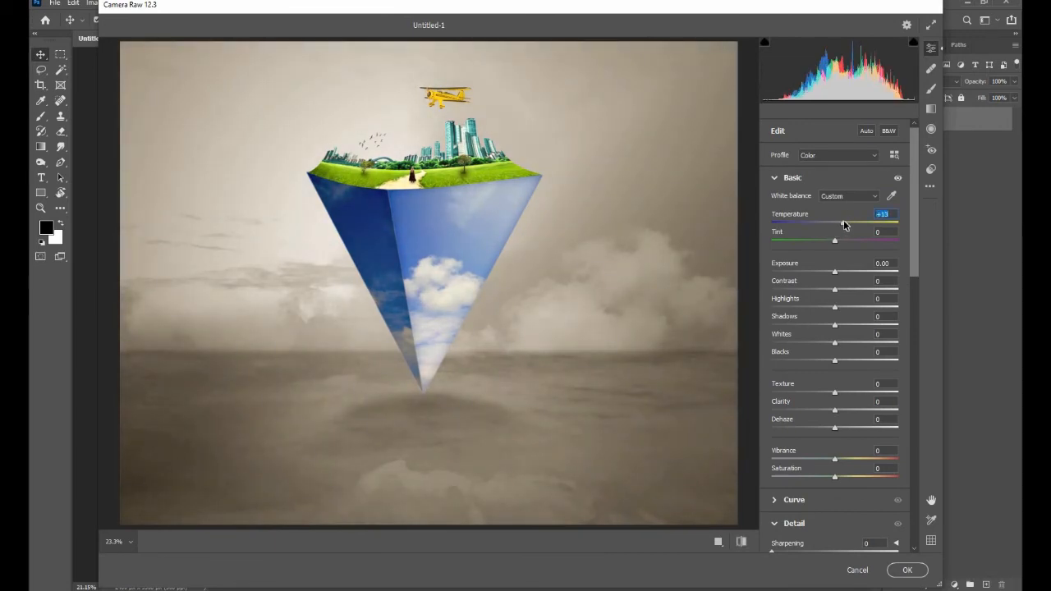
left_click_drag(851, 292, 843, 293)
left_click_drag(805, 359, 826, 348)
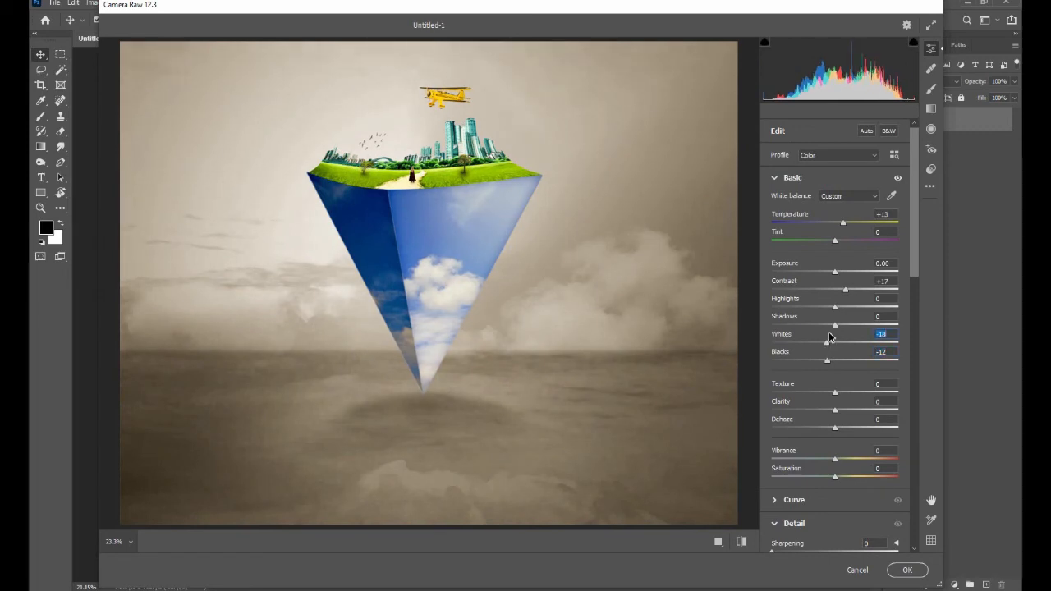
scroll(842, 385, "down", 1)
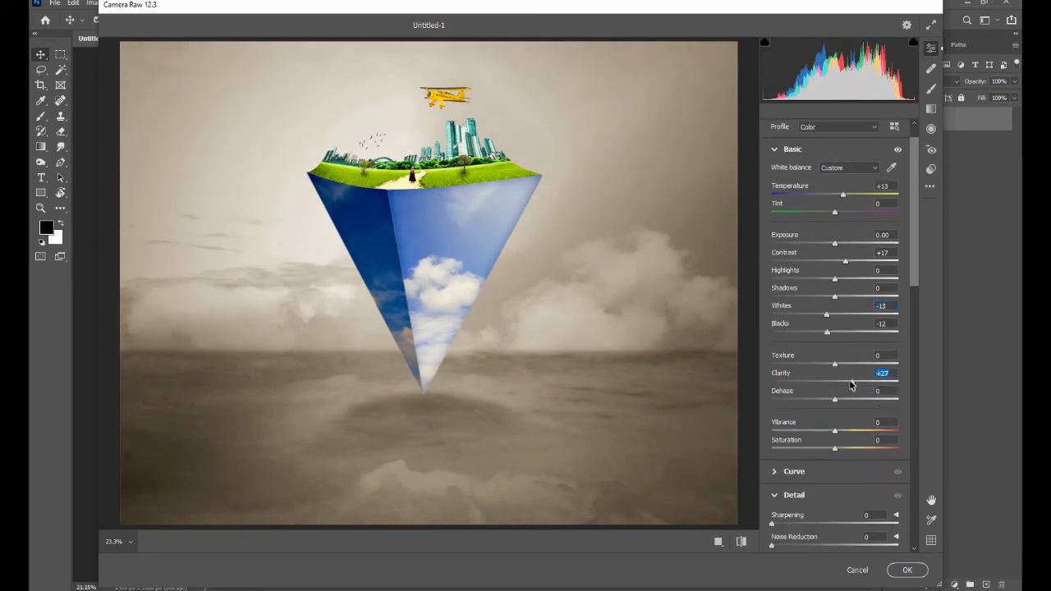
left_click_drag(849, 383, 841, 384)
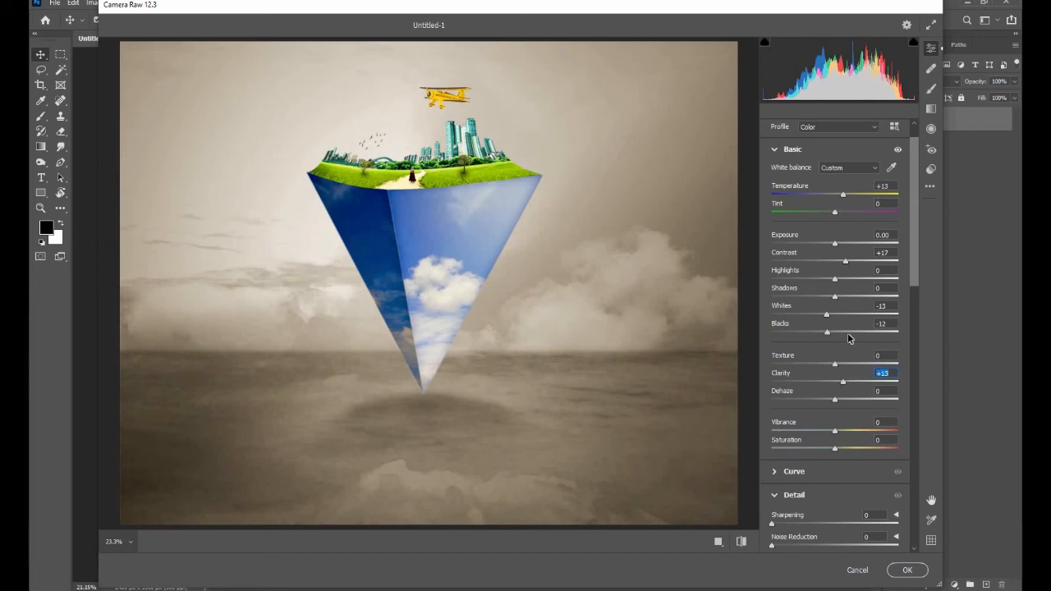
- In the Color Mixer, set the hues of Yellows to -37, Aquas to +38 and Blues to -11
scroll(849, 307, "down", 14)
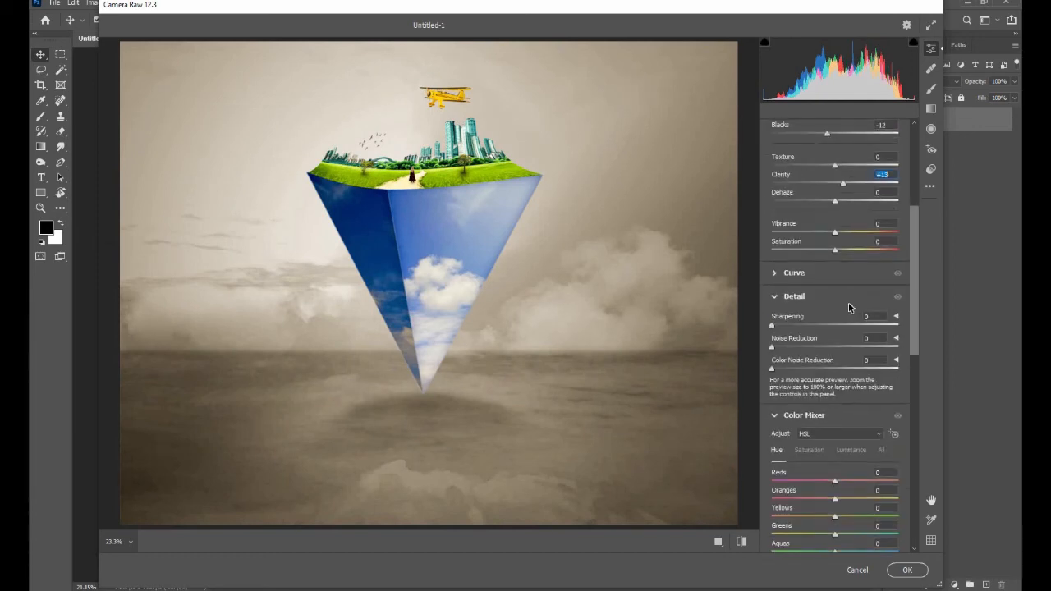
left_click_drag(818, 317, 811, 316)
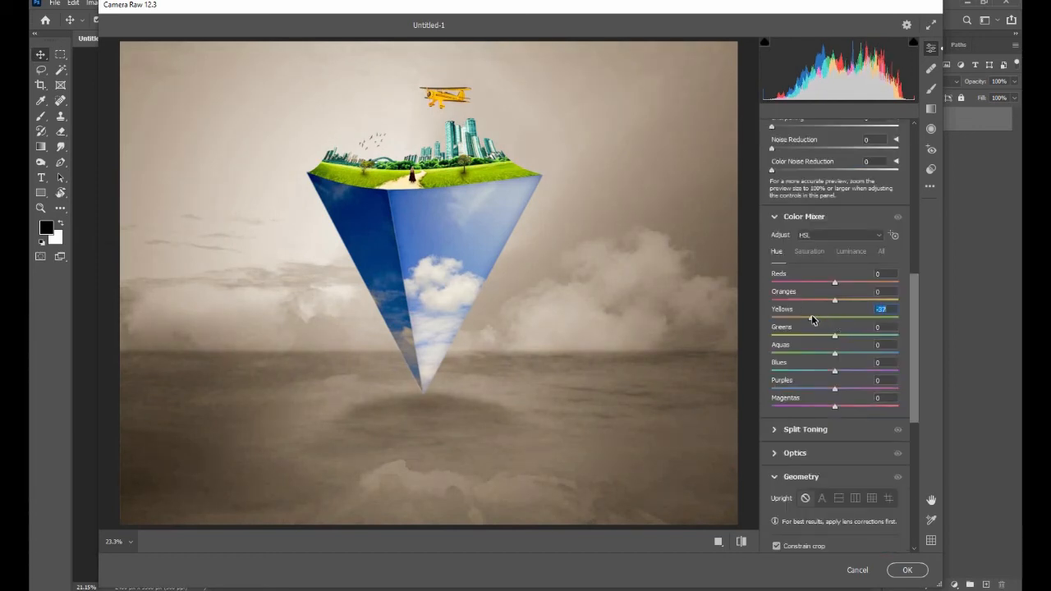
scroll(831, 333, "down", 1)
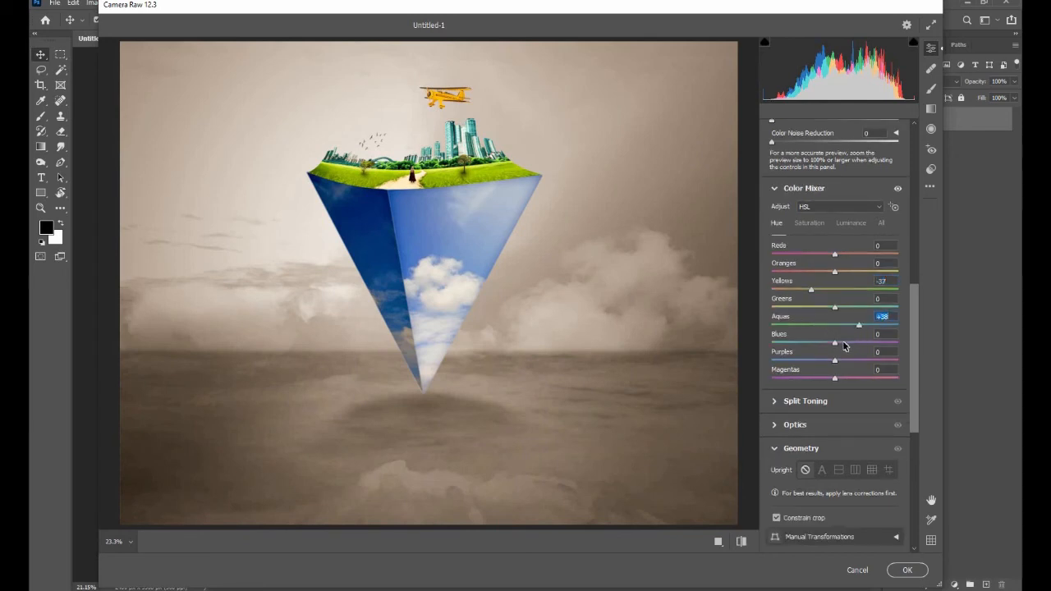
left_click_drag(834, 343, 851, 346)
left_click_drag(851, 346, 830, 345)
scroll(833, 327, "down", 1)
mouse_move(834, 318)
left_mouse_down()
mouse_move(848, 319)
mouse_move(822, 317)
left_mouse_up()
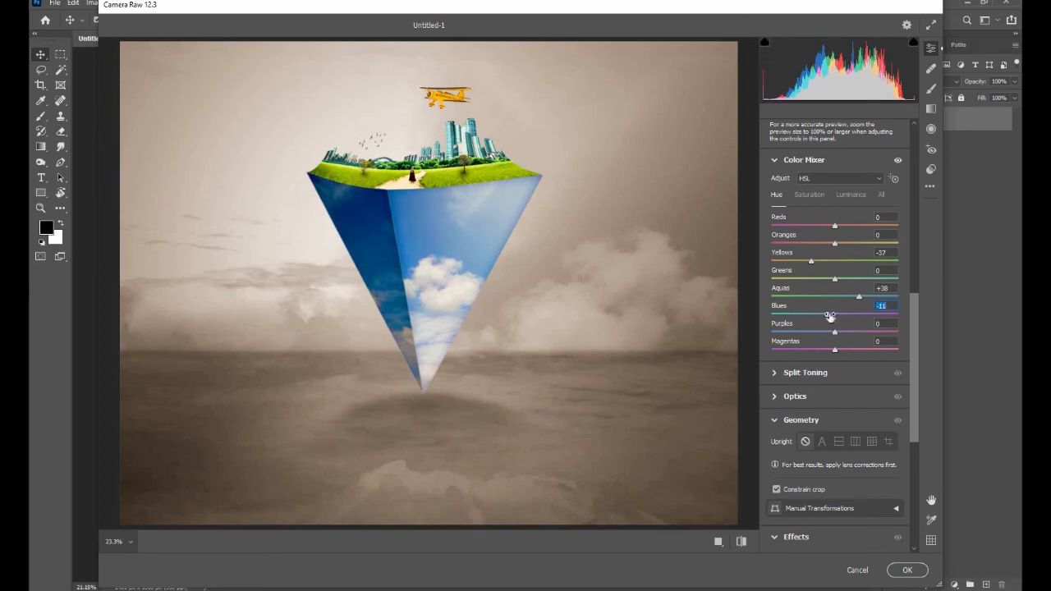
- Raise the Exposure to +0.05 and apply the Camera Raw filter to the smart object
scroll(830, 316, "down", 2)
scroll(829, 316, "up", 10)
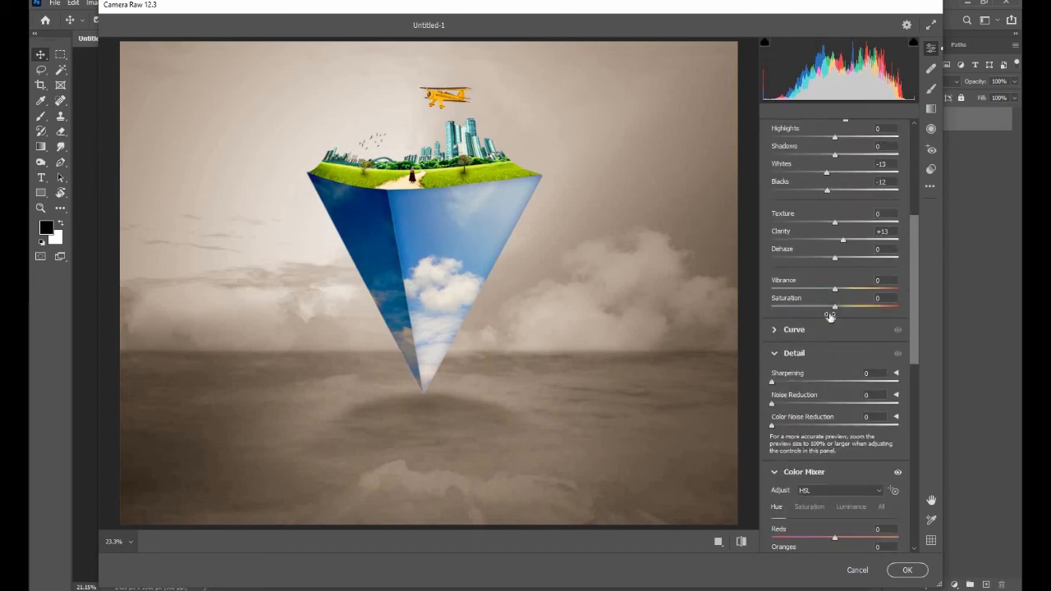
scroll(830, 316, "up", 3)
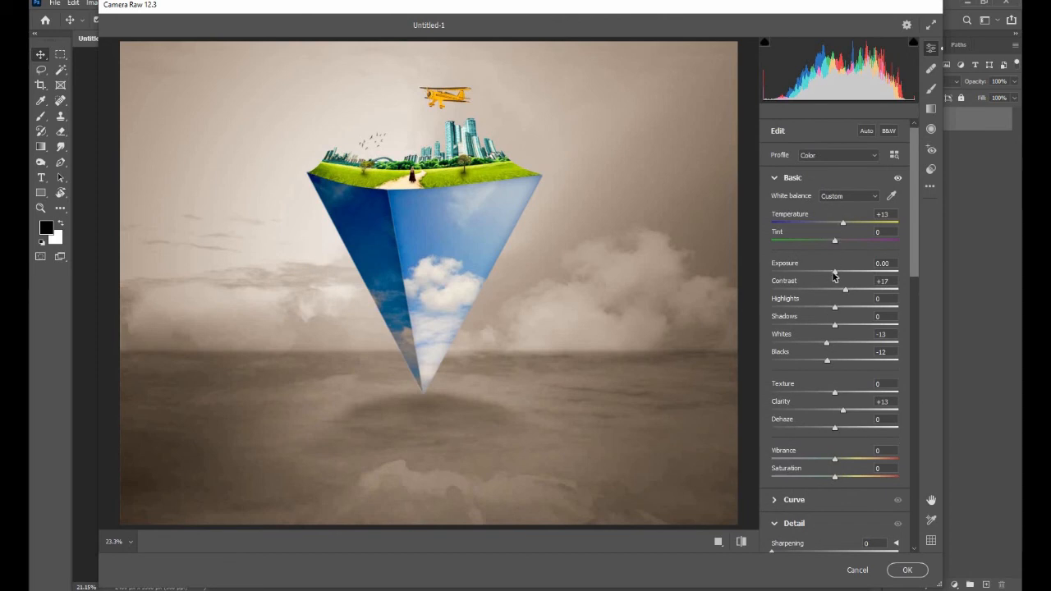
left_click(834, 273)
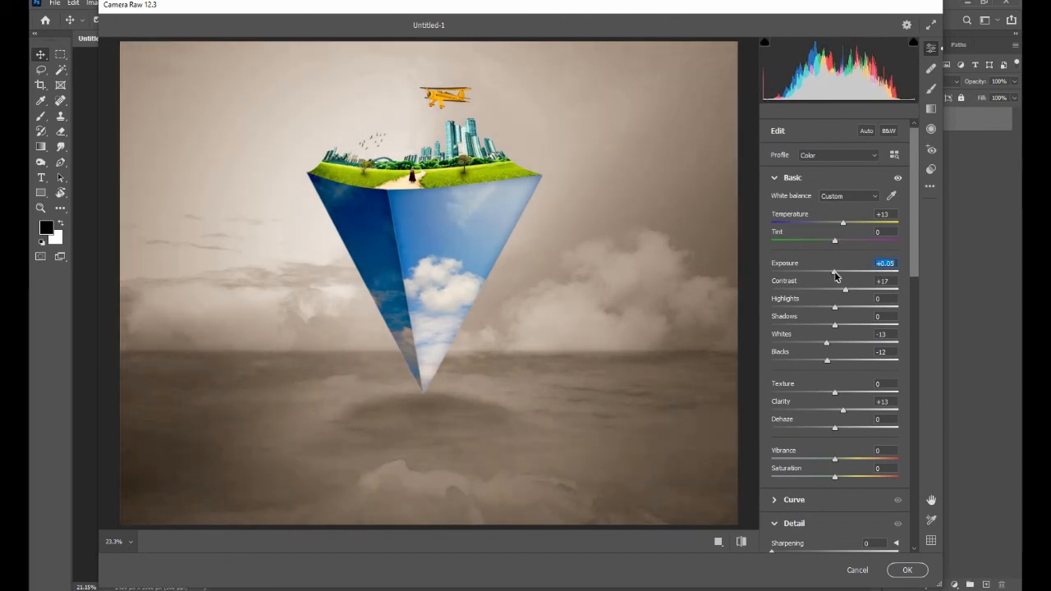
left_click(901, 574)
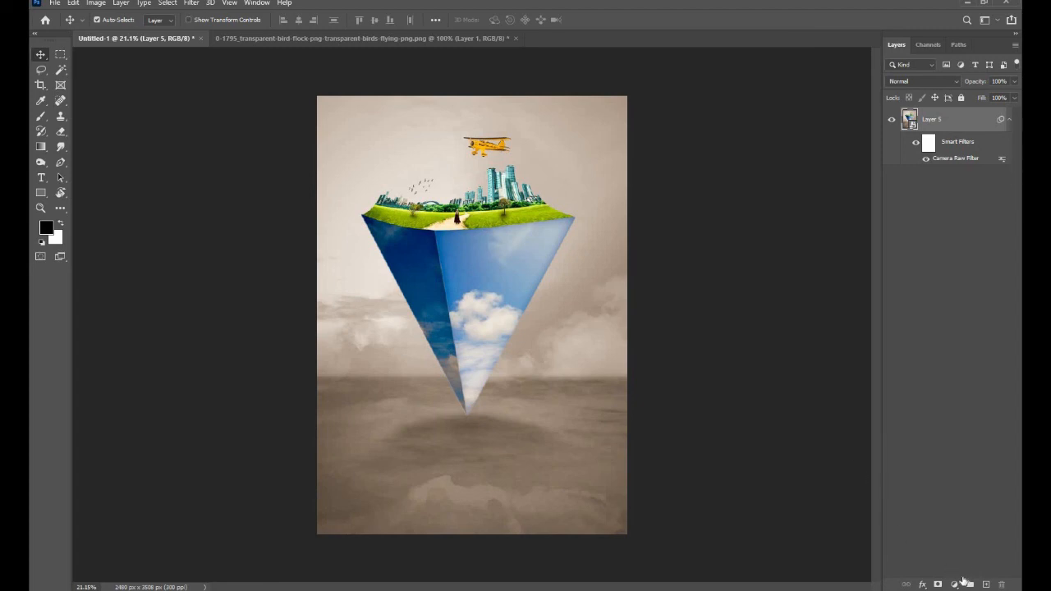
- Add a Color Lookup adjustment layer above the composite using the EdgyAmber.3DL 3D LUT
left_click(954, 585)
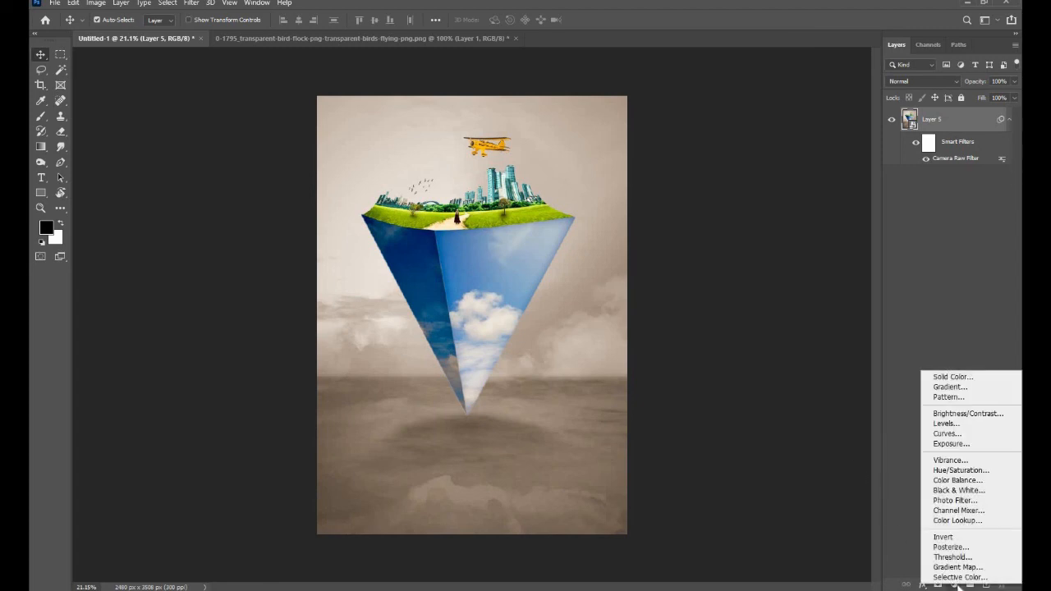
left_click(952, 520)
left_click(852, 221)
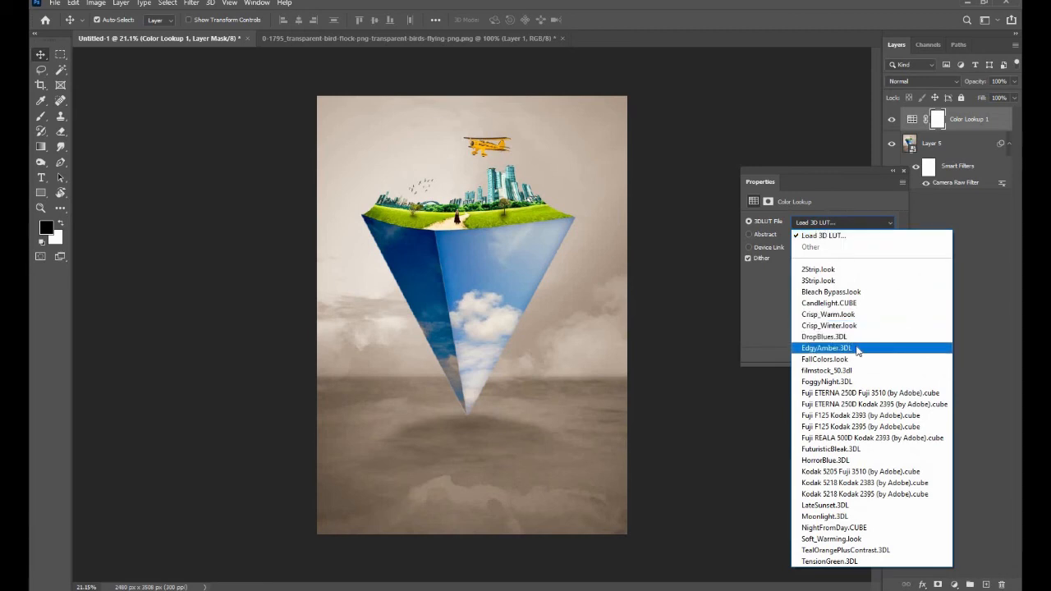
left_click(855, 348)
left_click(903, 171)
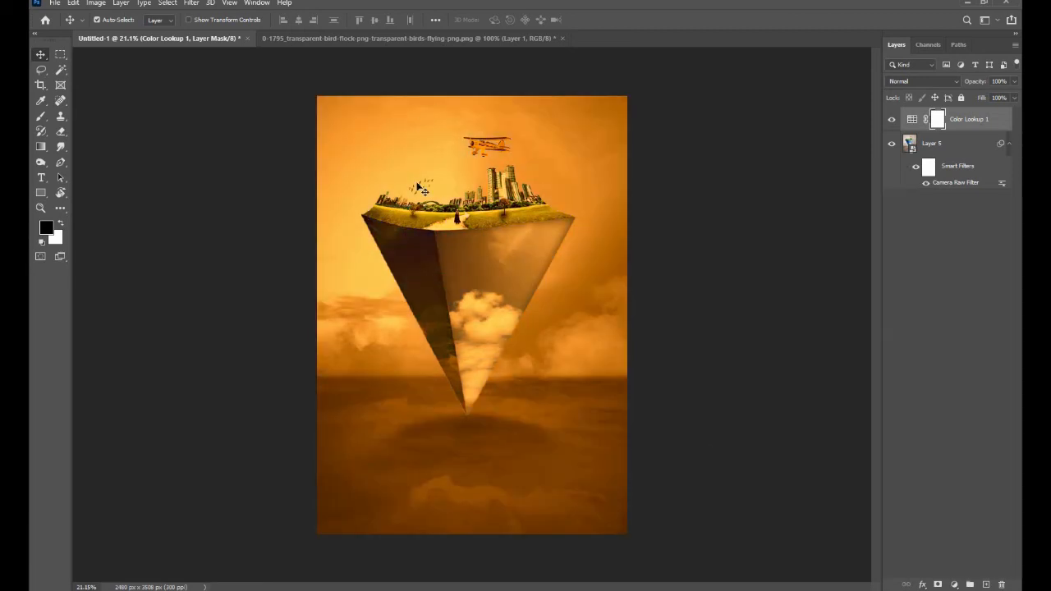
- Create a new layer on top, sample the bright sky as foreground colour #ffc14c and enlarge the soft brush
scroll(422, 191, "up", 9)
left_click_drag(413, 262, 421, 340)
left_click(985, 585)
key("b")
left_click(46, 229)
left_click(504, 213)
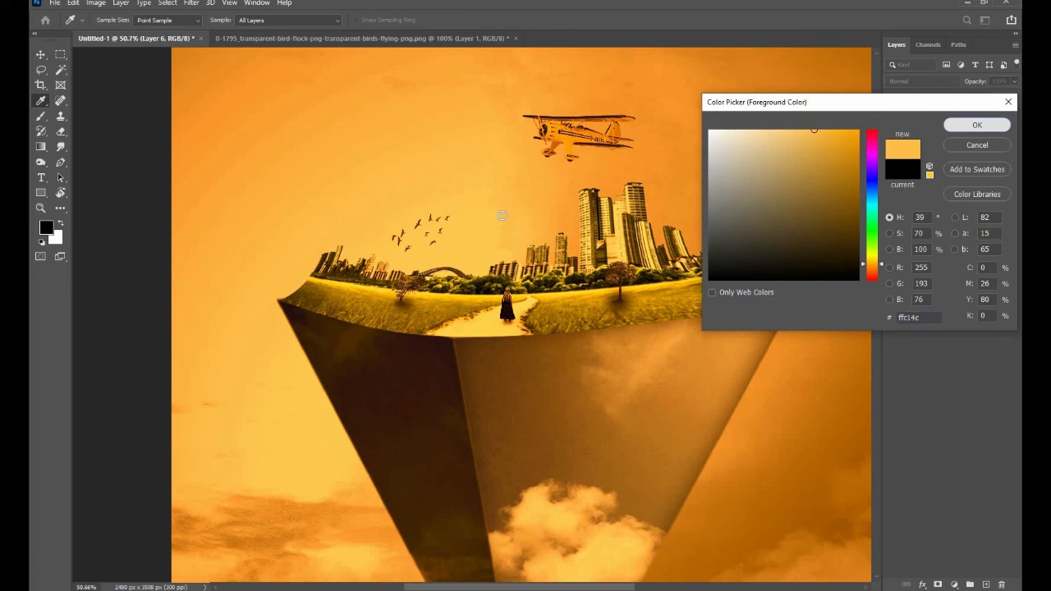
key("Return")
key("bracketright")
key("bracketright")
key("bracketright")
key("bracketright")
key("bracketright")
key("bracketright")
key("bracketright")
key("bracketright")
key("bracketright")
key("bracketright")
key("bracketright")
key("bracketright")
key("bracketright")
key("bracketright")
key("bracketright")
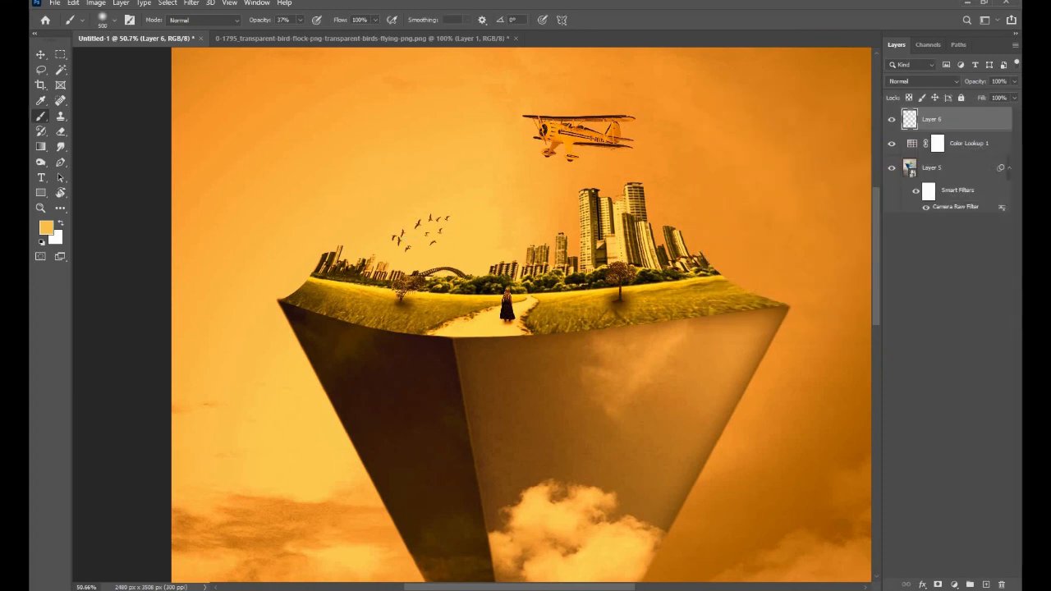
key("v")
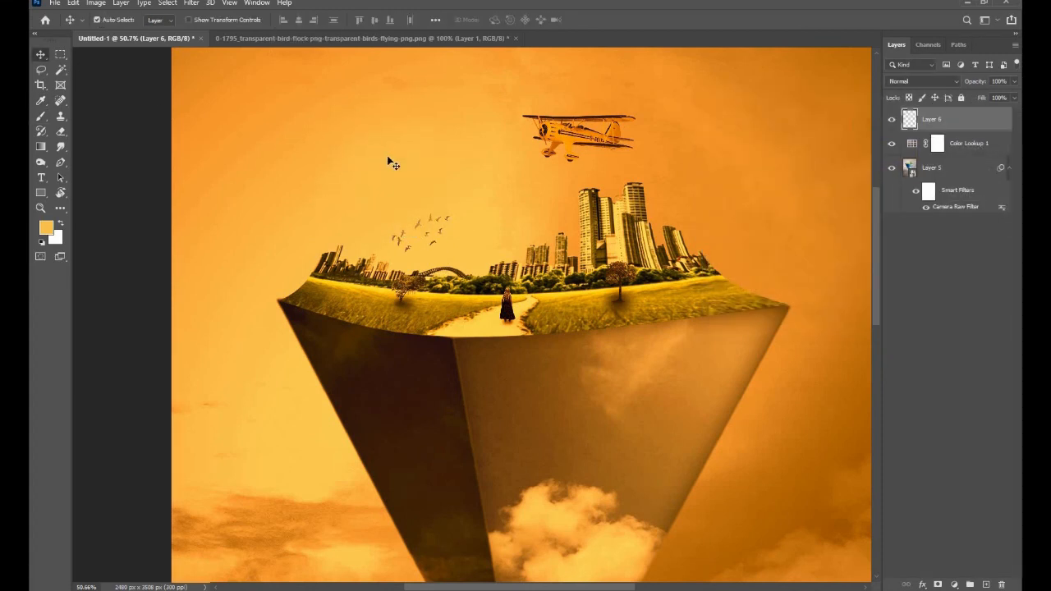
- Rasterize the Layer 5 smart object together with its Camera Raw smart filter
scroll(389, 159, "down", 1)
left_click(933, 173)
left_click(41, 115)
left_click(469, 225)
key("Return")
- On Layer 6, paint a soft white glow, position it just above the small skyline beside the birds, and reduce the layer opacity to 46%
left_click(932, 119)
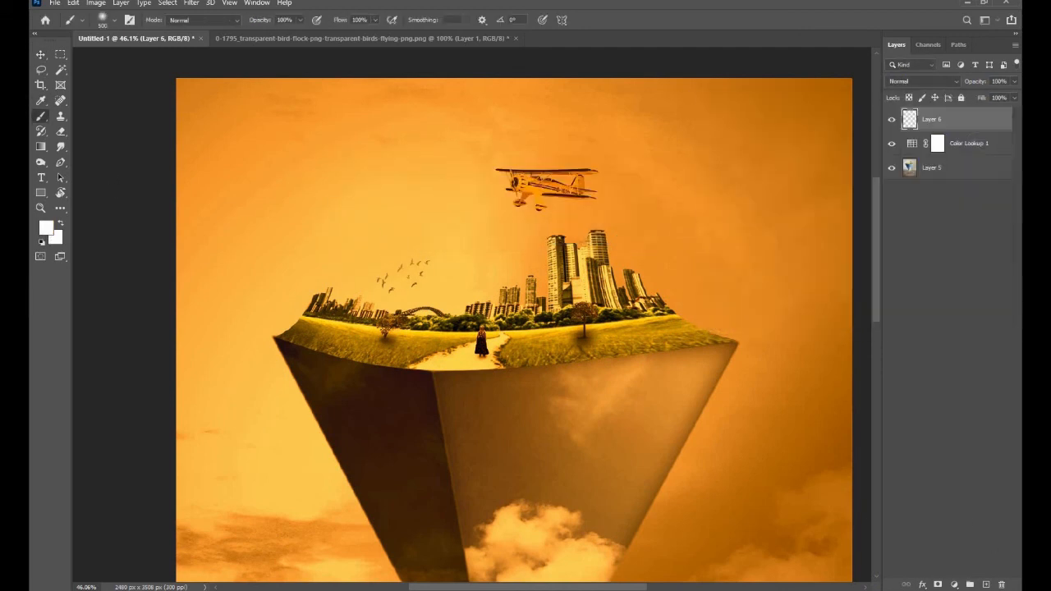
left_click(382, 215)
key("v")
left_click_drag(395, 224, 374, 241)
left_click_drag(974, 81, 946, 82)
left_click_drag(364, 246, 381, 261)
- Lower the glow layer's opacity to 20% and deselect all layers
scroll(603, 329, "up", 1)
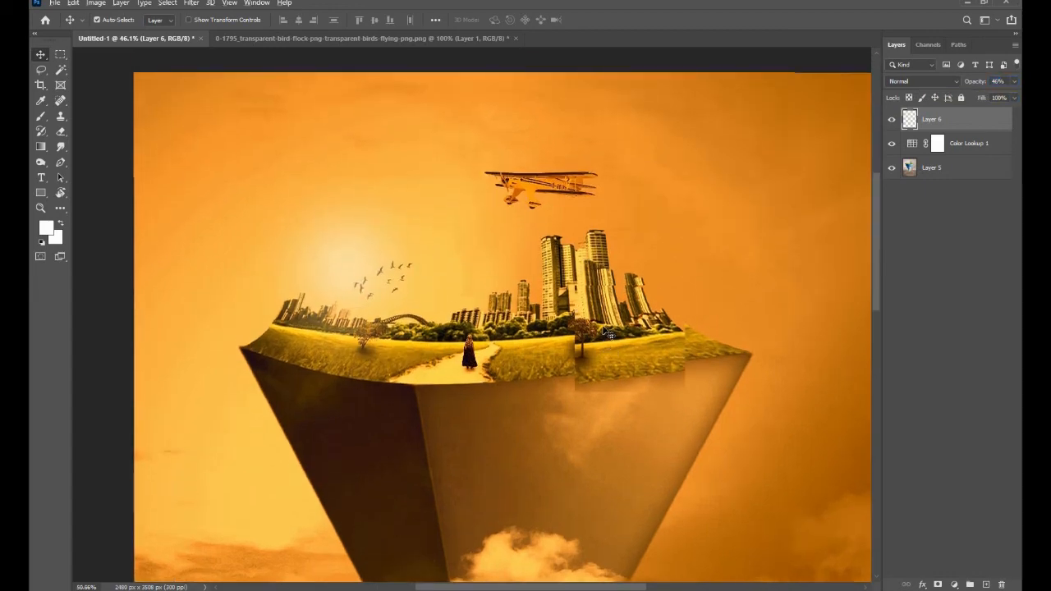
scroll(611, 330, "down", 8)
scroll(385, 246, "up", 6)
scroll(404, 296, "down", 3)
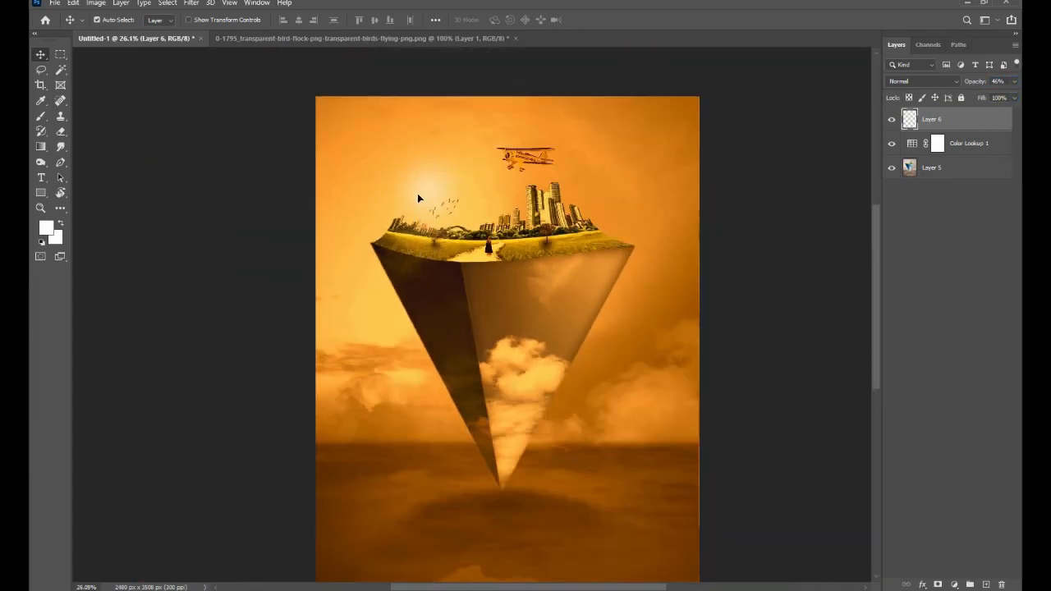
scroll(370, 156, "down", 2)
scroll(488, 205, "up", 1)
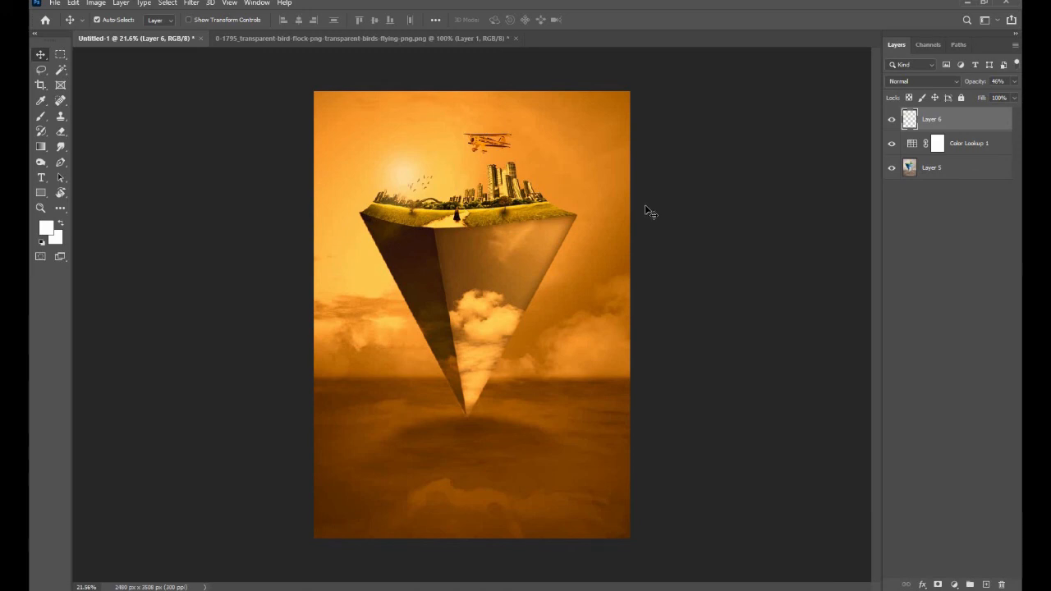
left_click(771, 219)
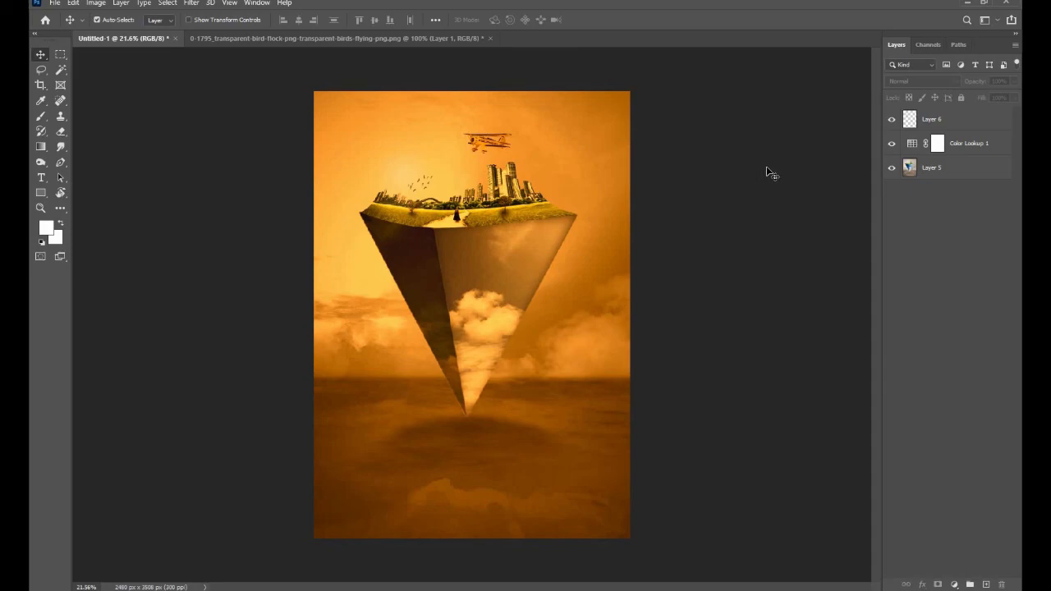